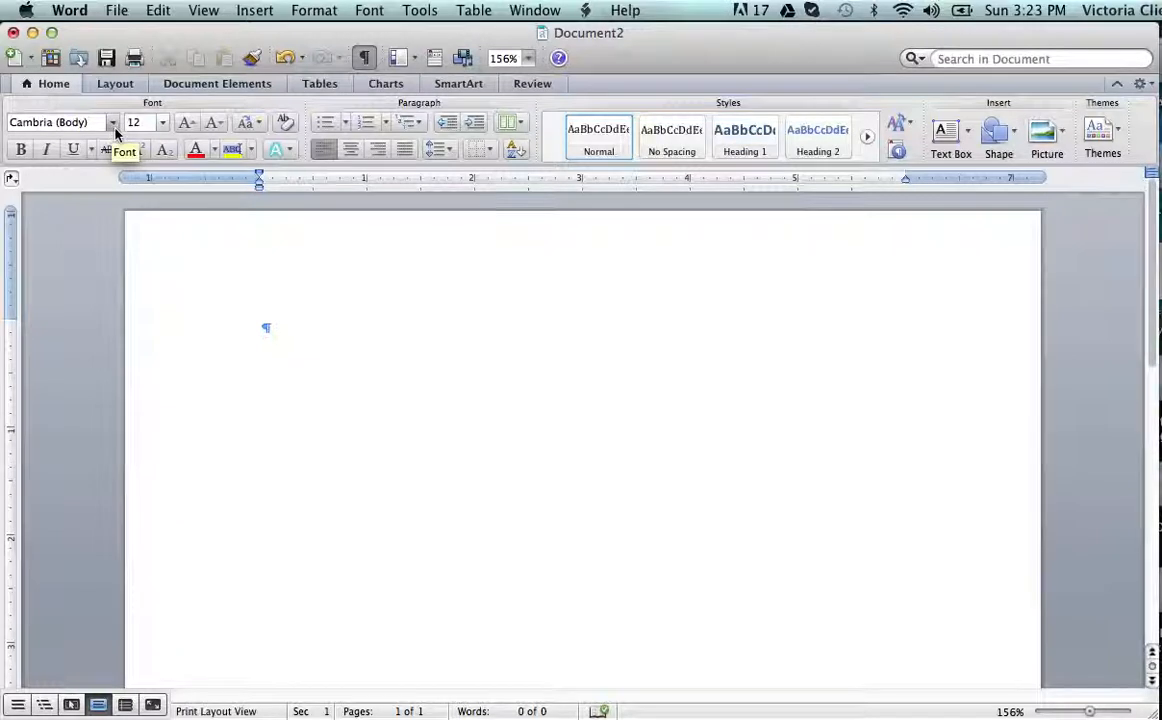
Change the document font from Cambria to Arial and keep the size at 12 pt.
click(112, 122)
mouse_move(105, 320)
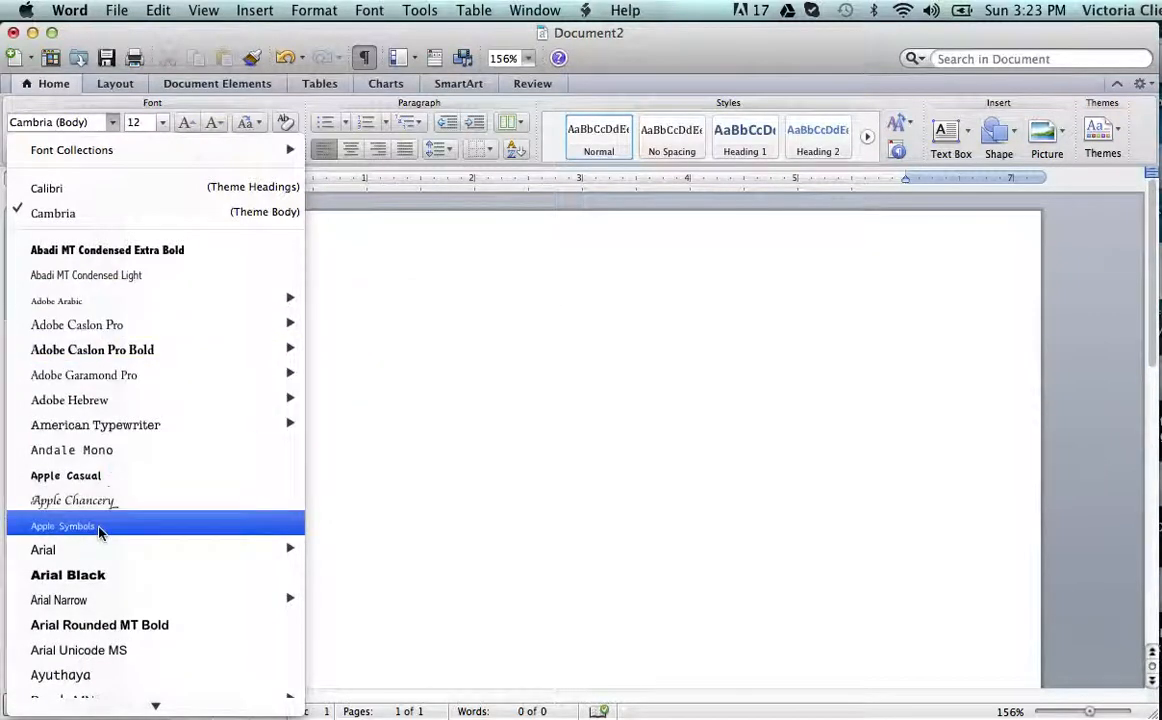
scroll(146, 450, down, 3)
mouse_move(140, 411)
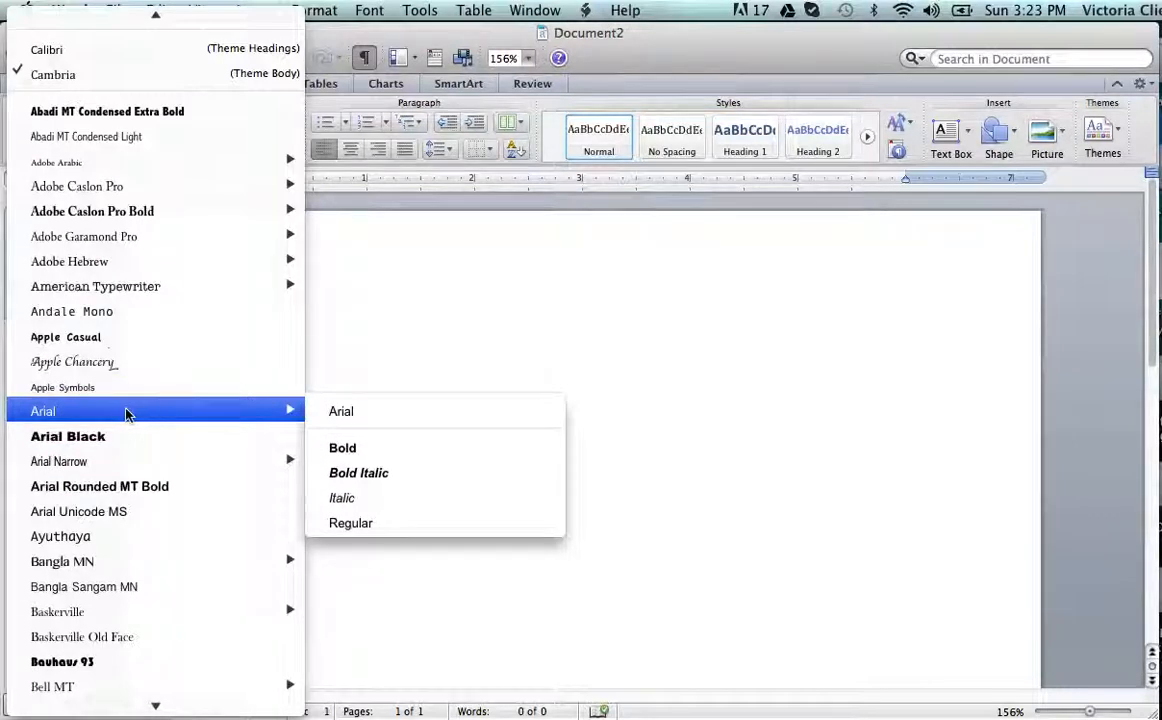
click(52, 416)
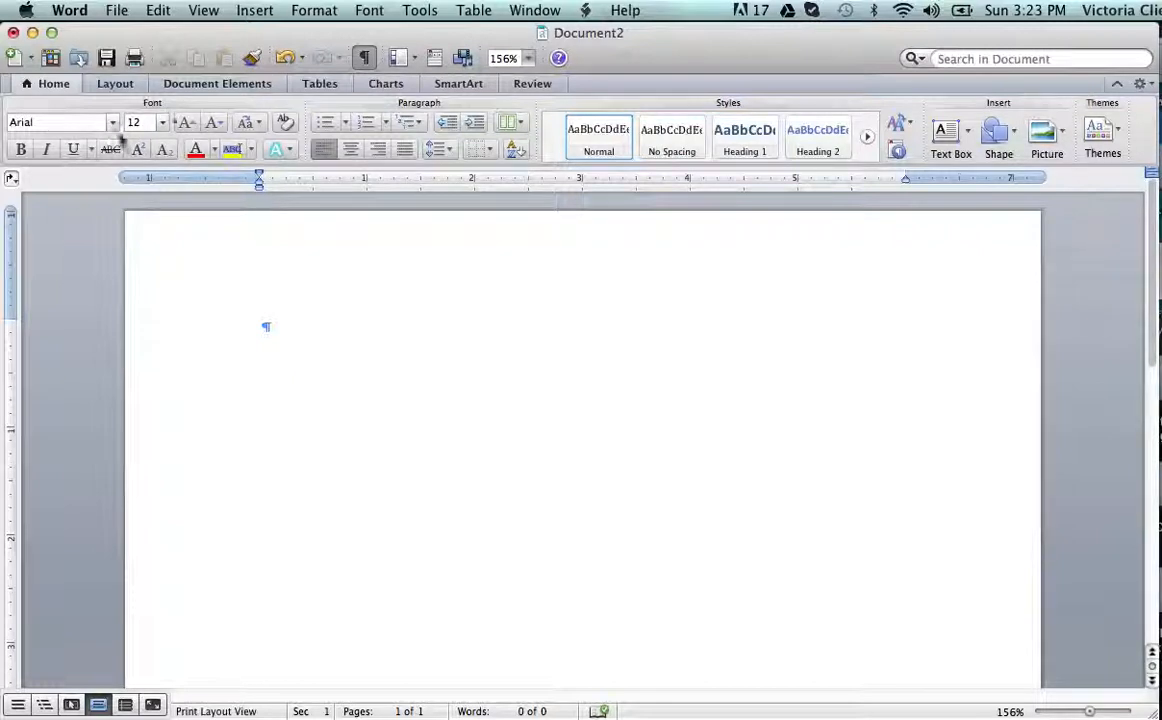
click(162, 123)
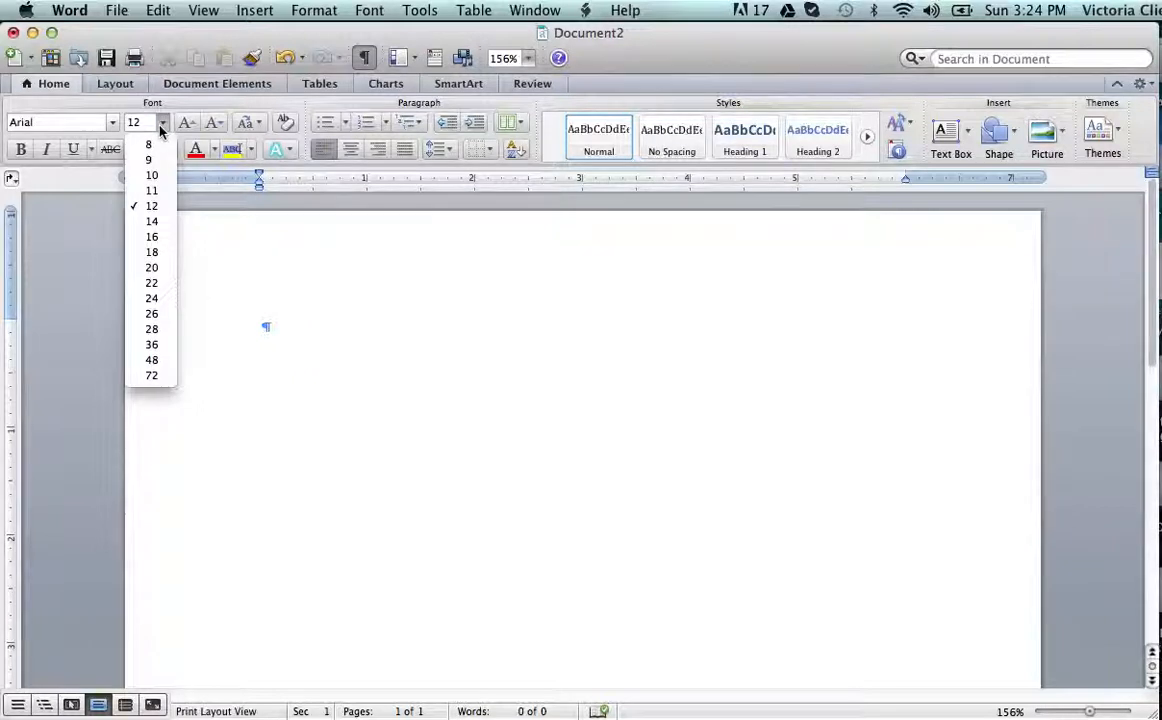
click(162, 208)
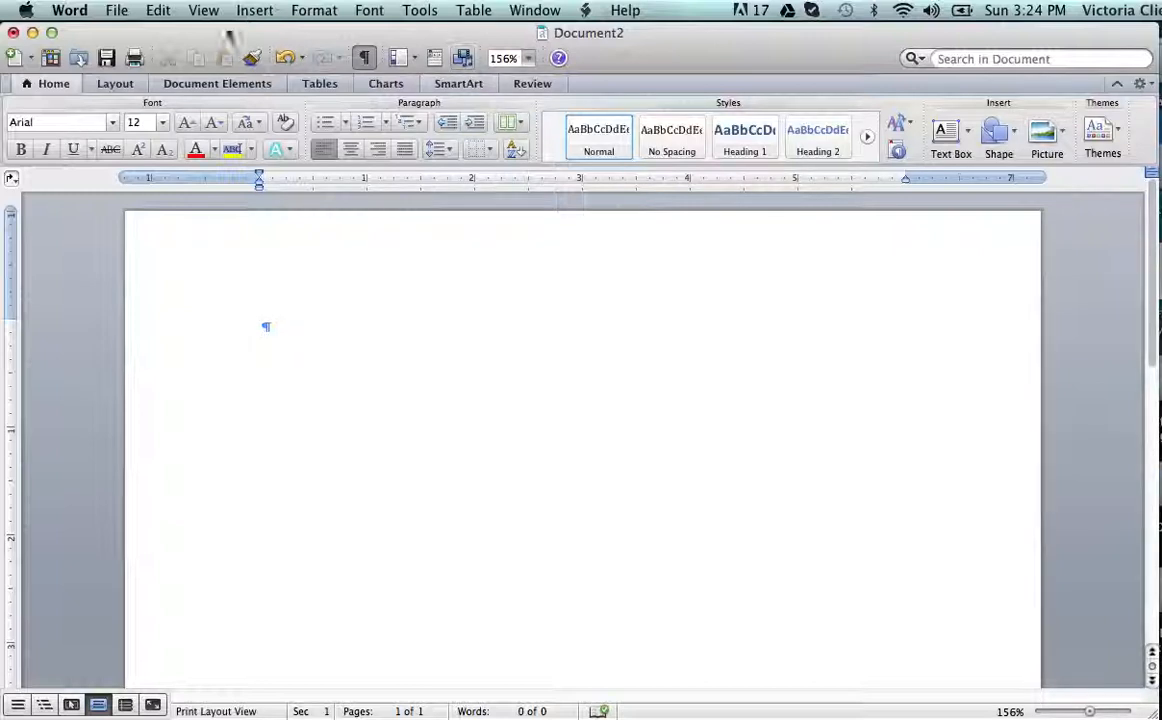
Select everything in the blank document with Edit > Select All.
click(159, 10)
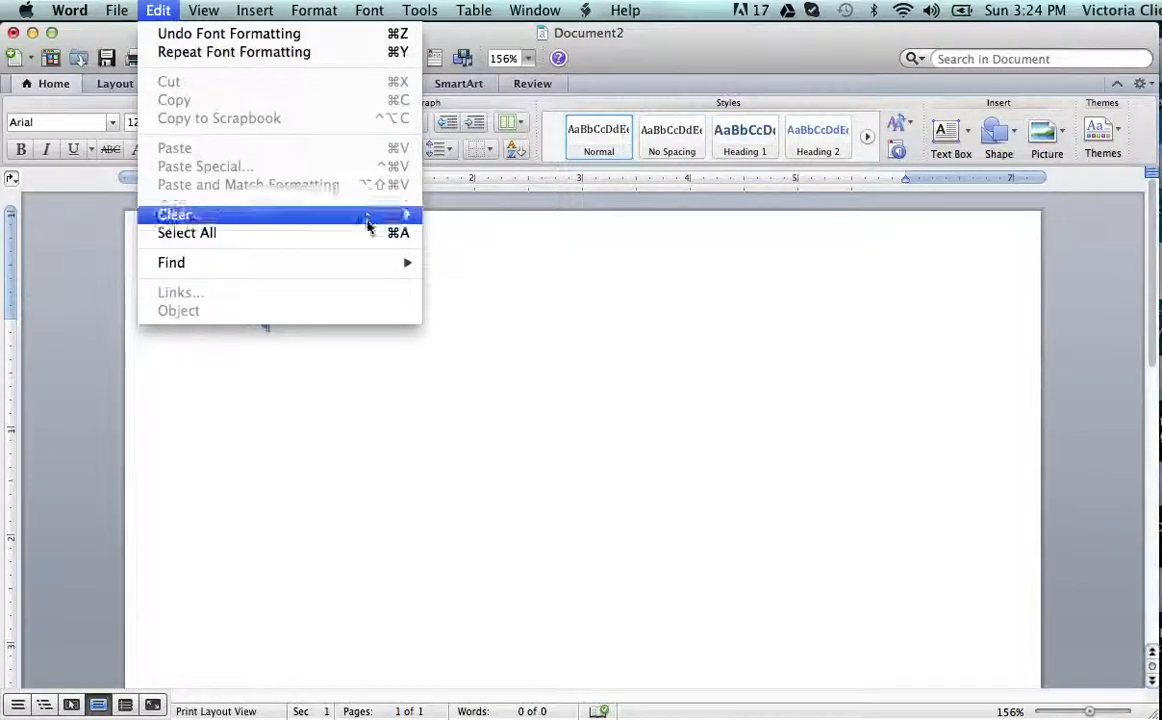
click(390, 236)
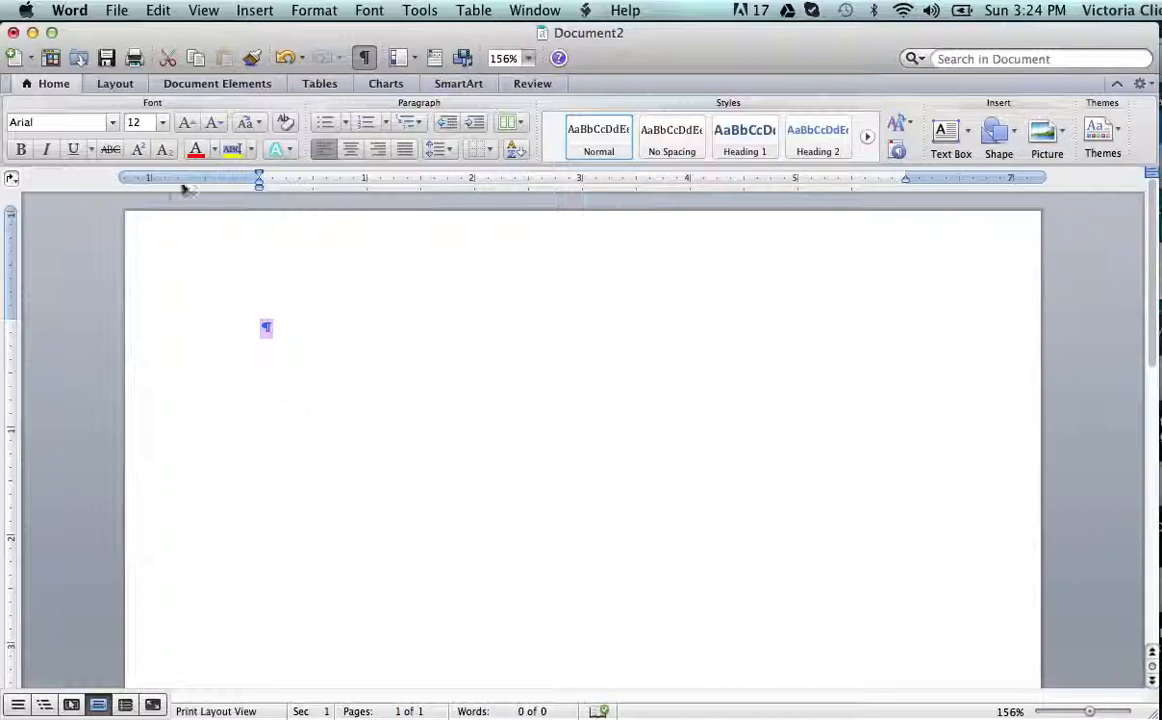
click(161, 14)
click(161, 14)
Set the line spacing to 2.0 from the Home tab.
click(450, 154)
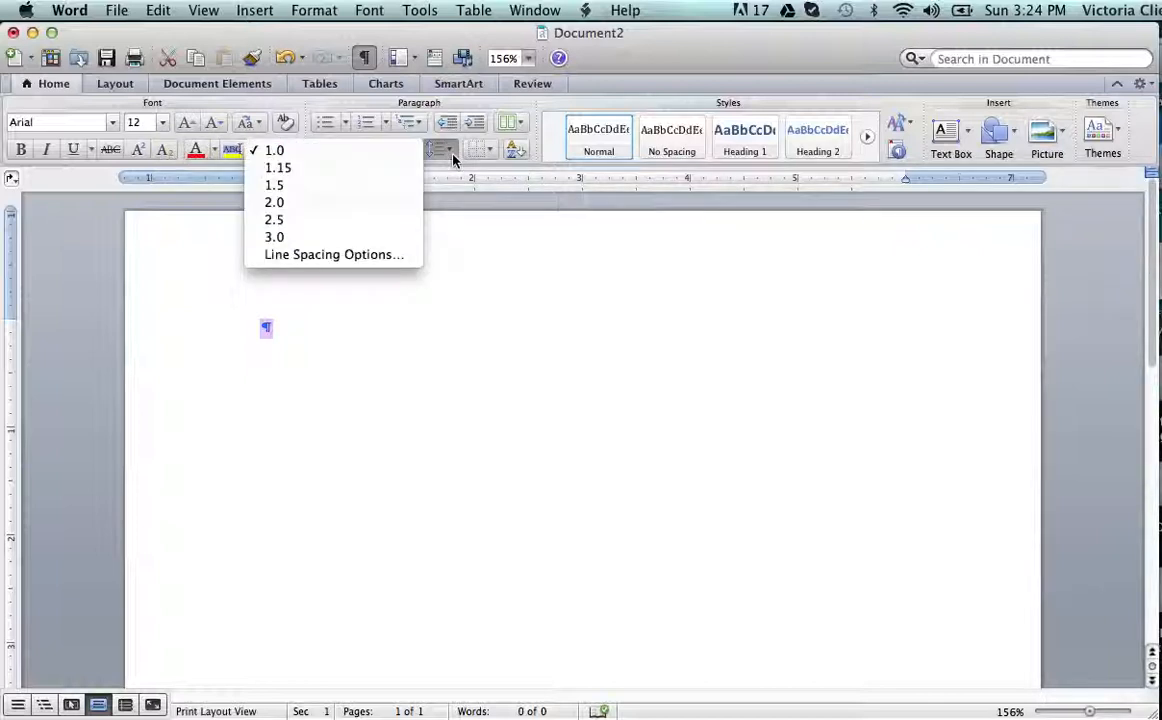
click(323, 205)
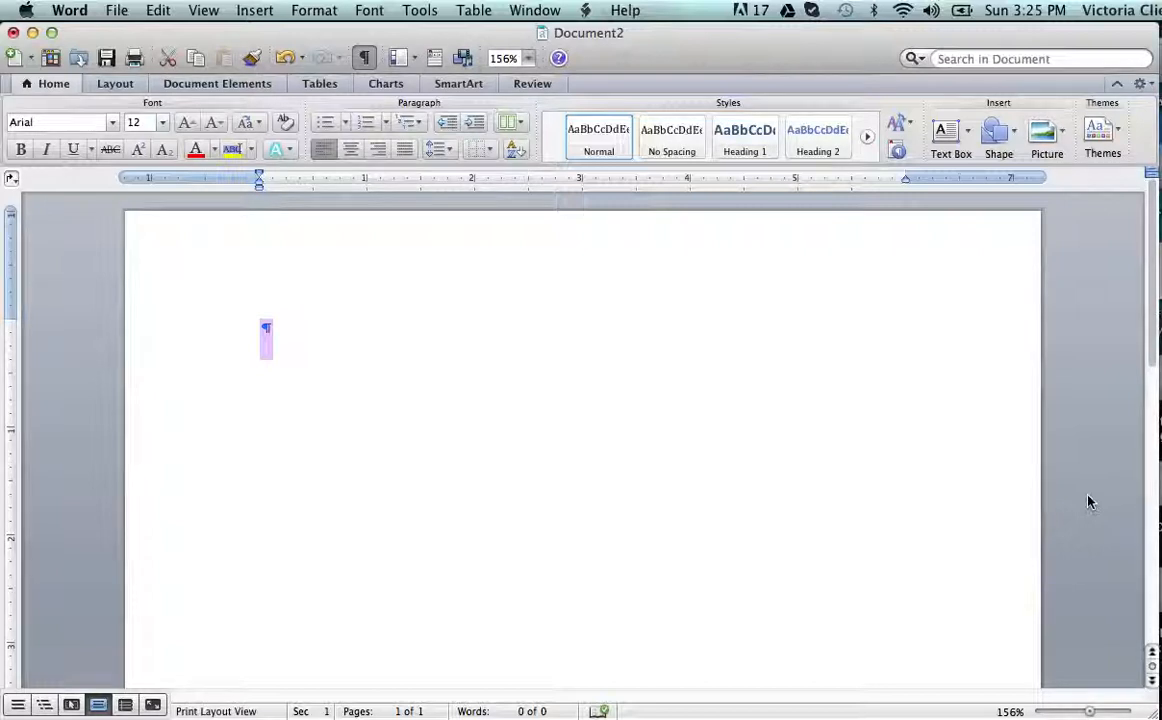
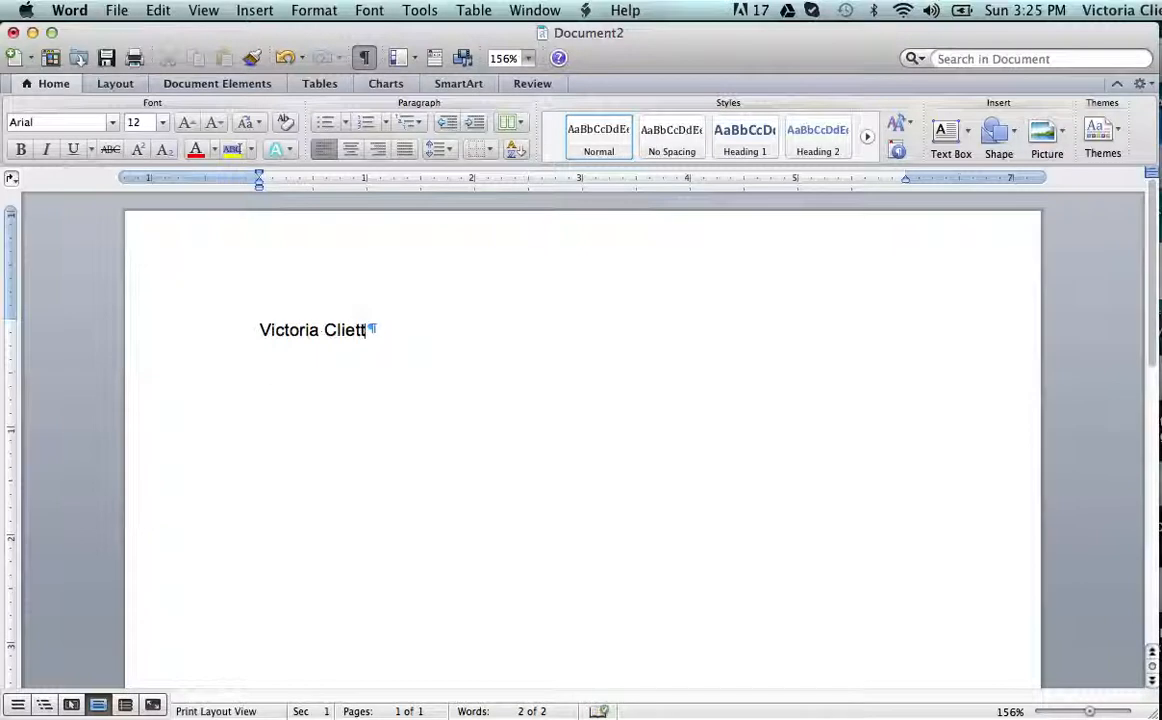
Type the student's name, the professor's name and 'English 131-96' on separate lines.
key(Return)
text(Profess)
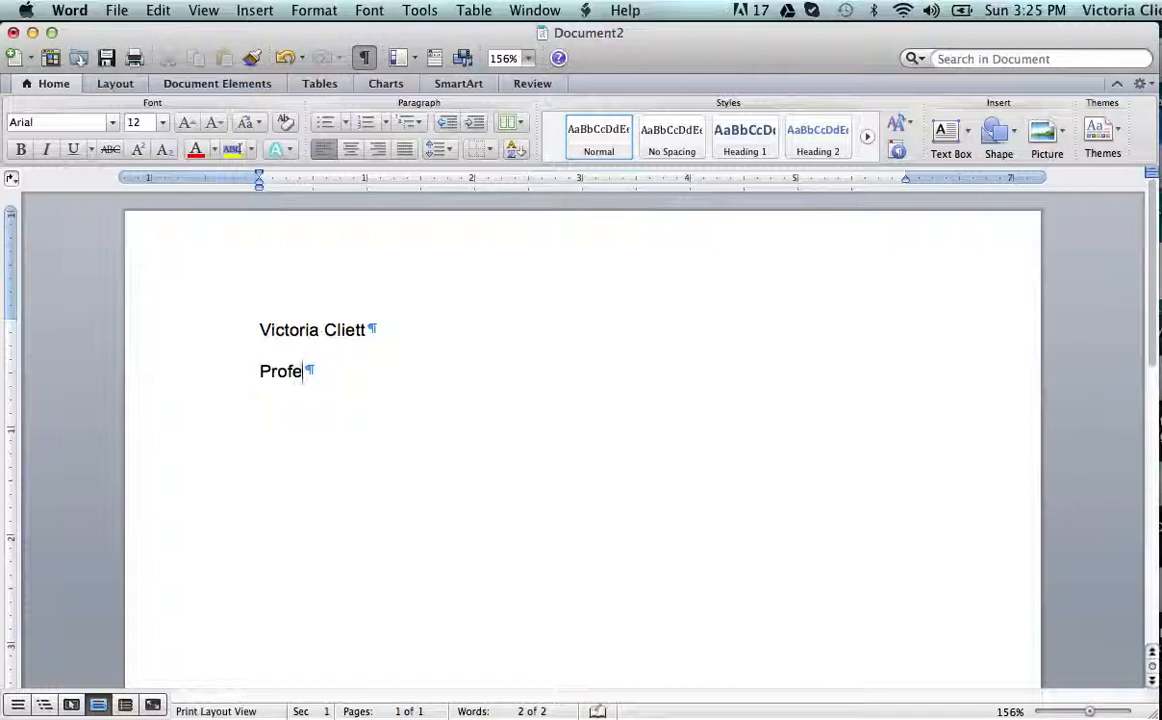
text(or Cliett)
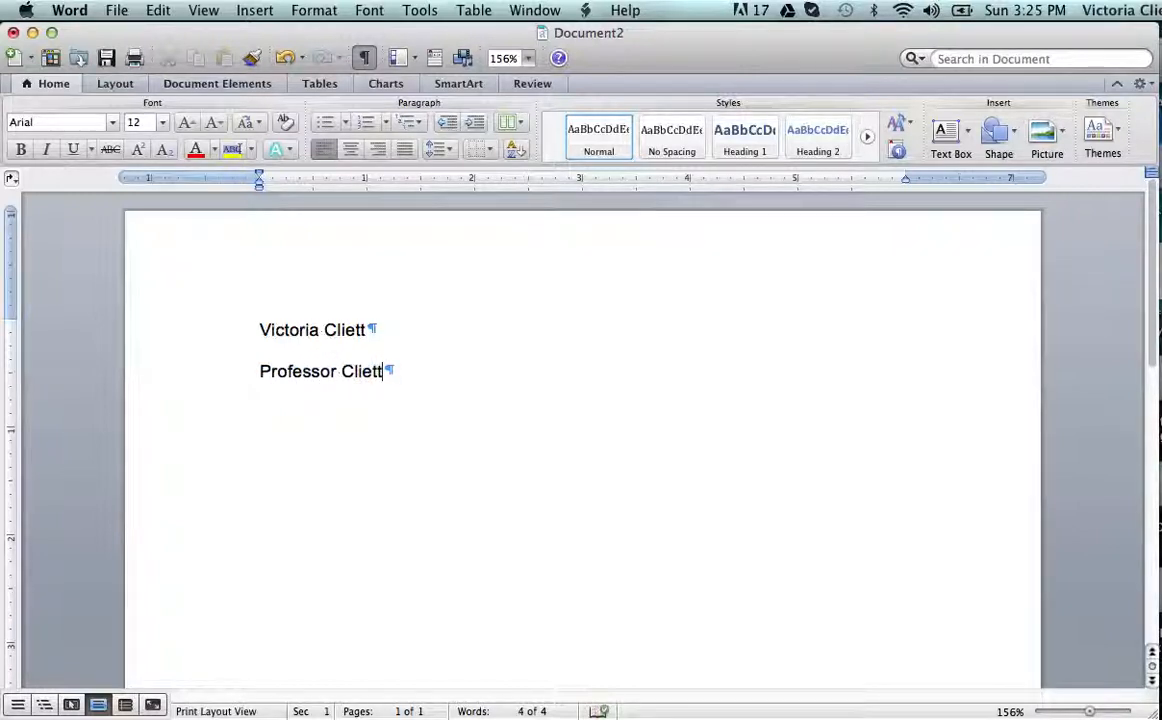
key(Return)
text(English)
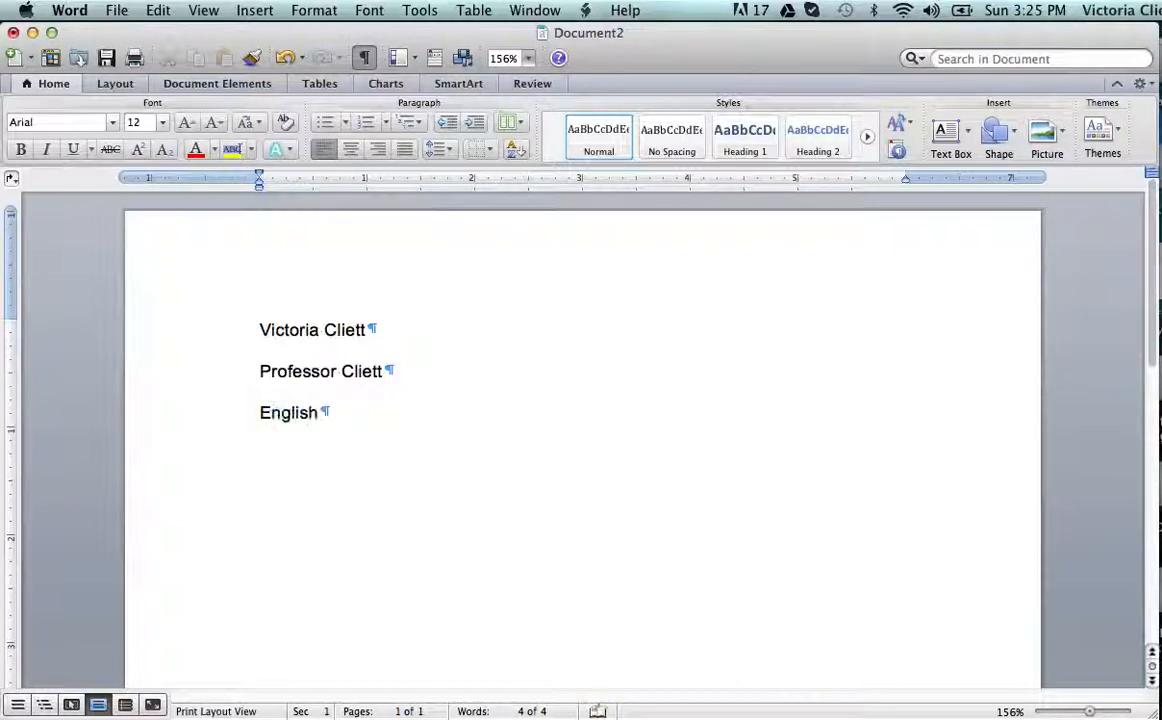
text( 131-96)
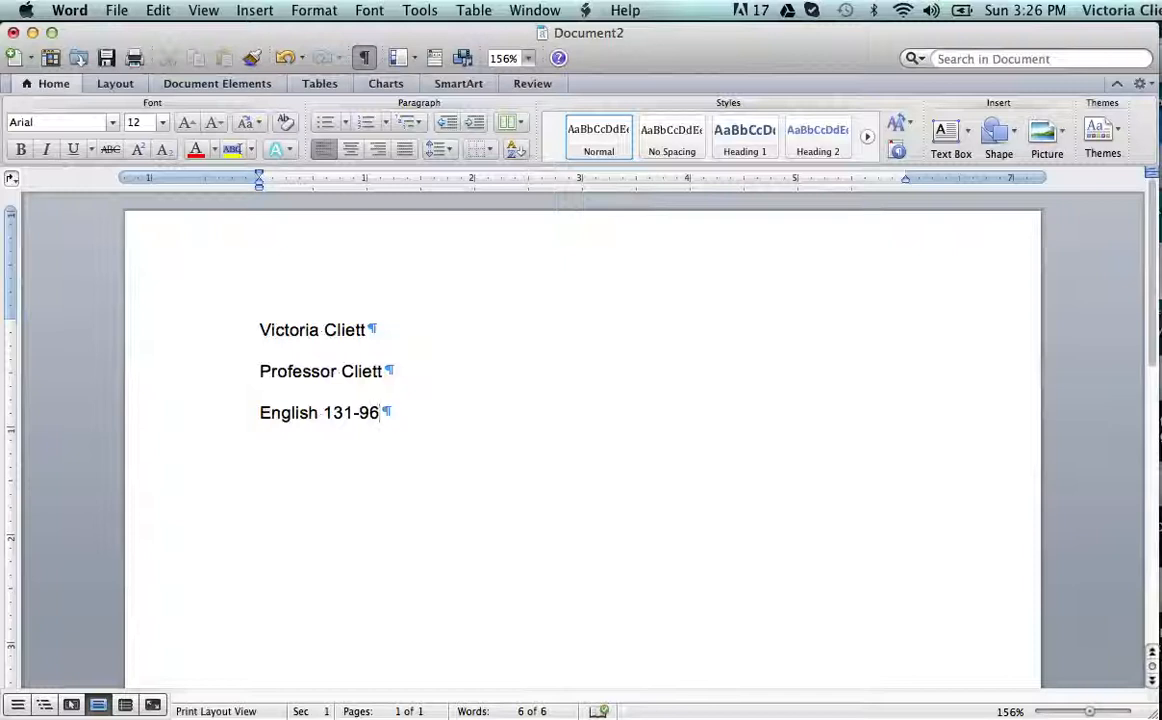
key(Return)
Type 'July 8, 2013' as the date line and start a new line.
text(July)
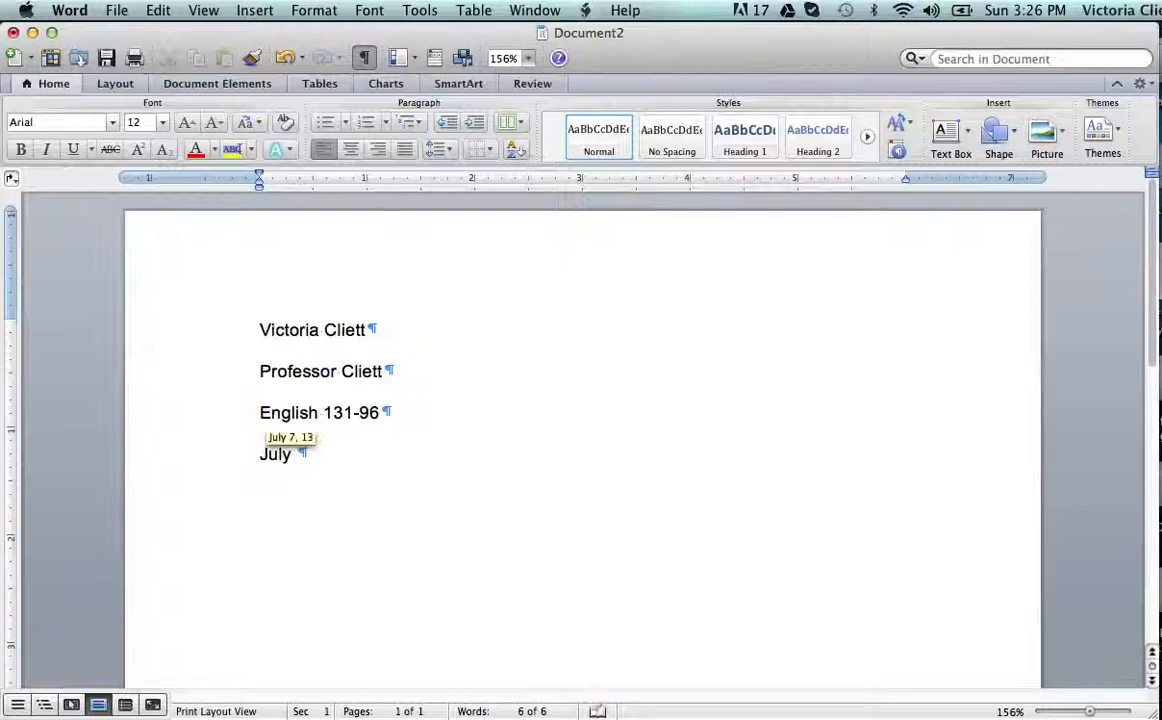
text( 8, 2)
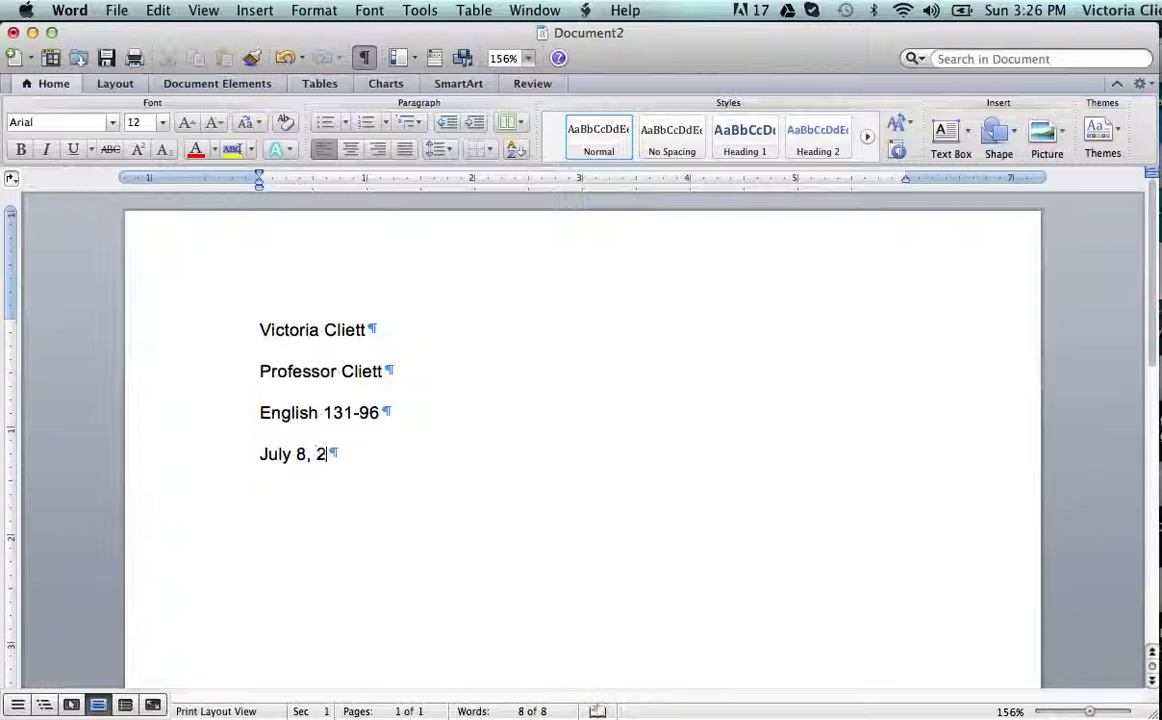
text(013)
key(Return)
Type the title 'Symbolic Violence: Myth or Reality?', fixing a typo, and add a new line.
text(Symobl)
key(BackSpace)
key(BackSpace)
key(BackSpace)
text(bolic)
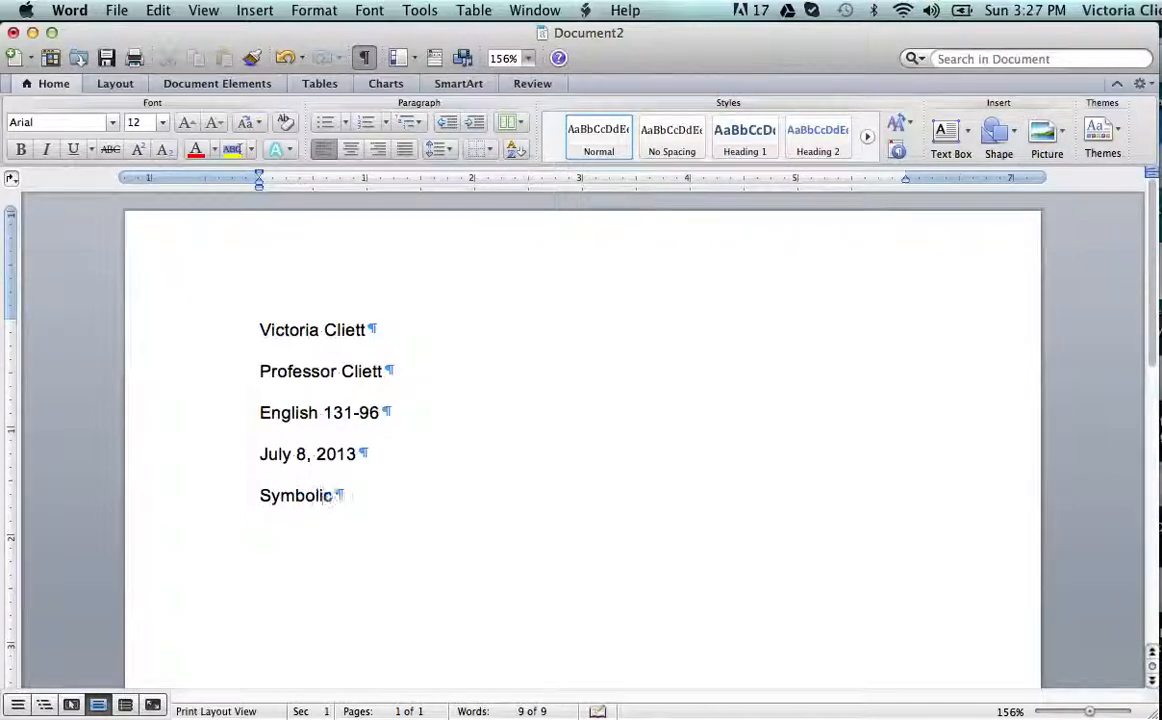
text( Violence: Myth or Reality?)
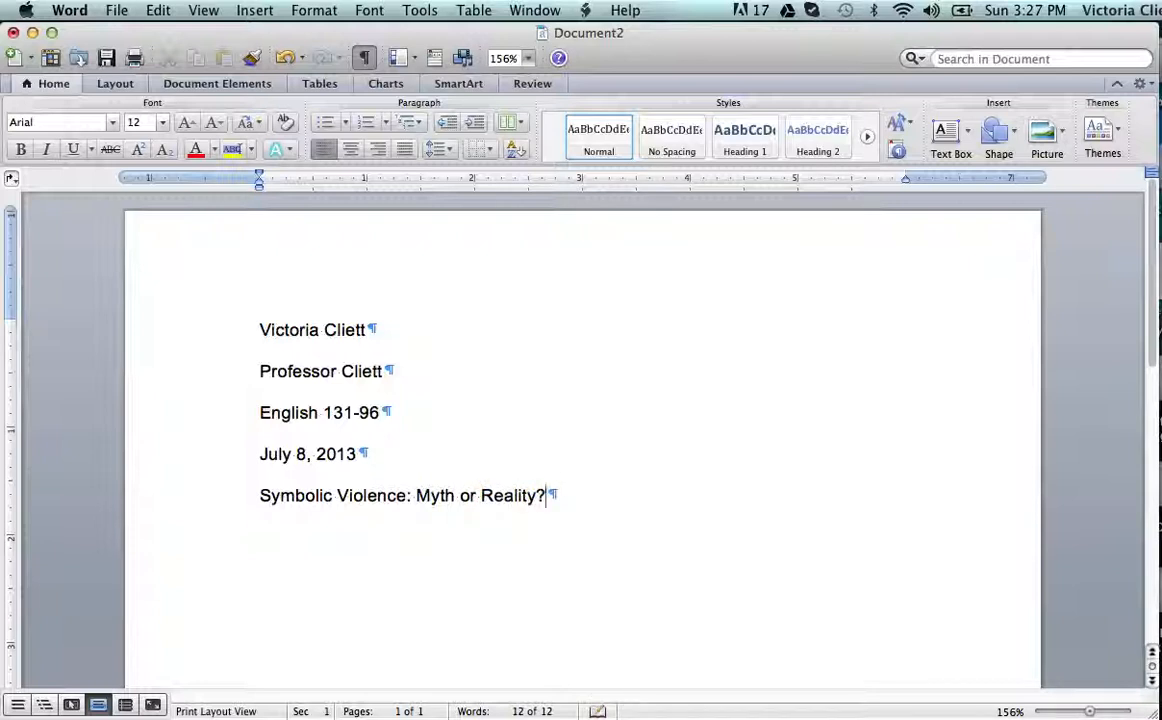
key(Return)
Center the 'Symbolic Violence: Myth or Reality?' line and put the cursor on the line below.
drag(259, 495, 557, 496)
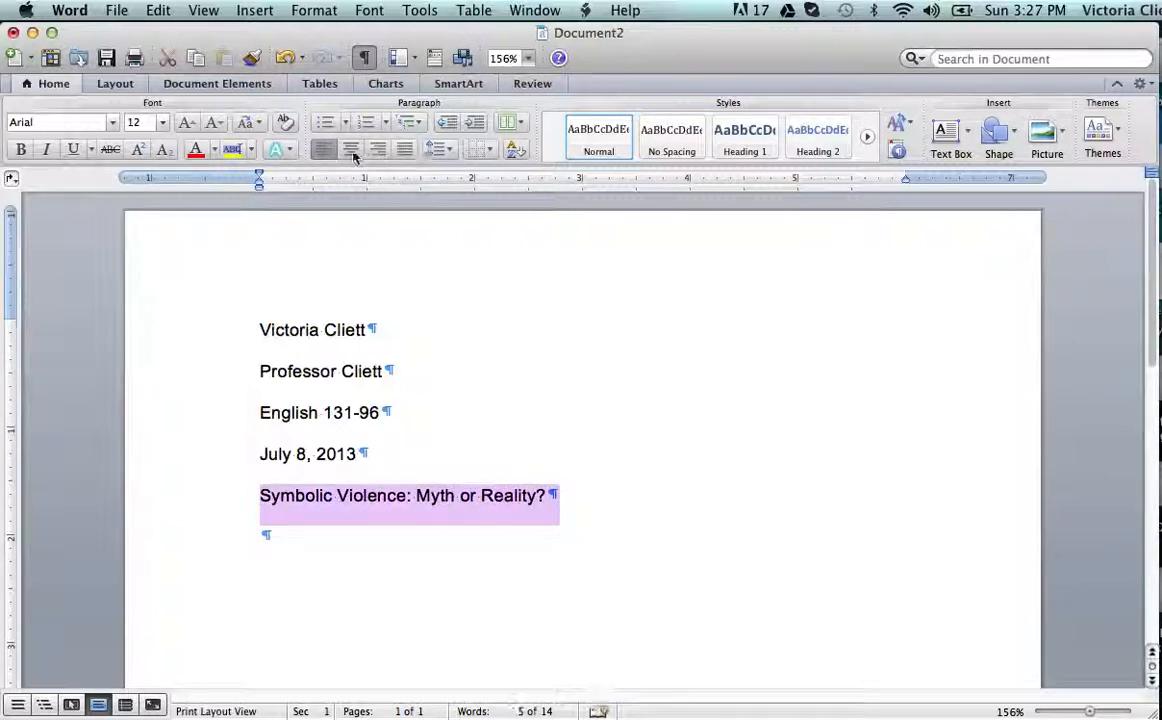
click(351, 150)
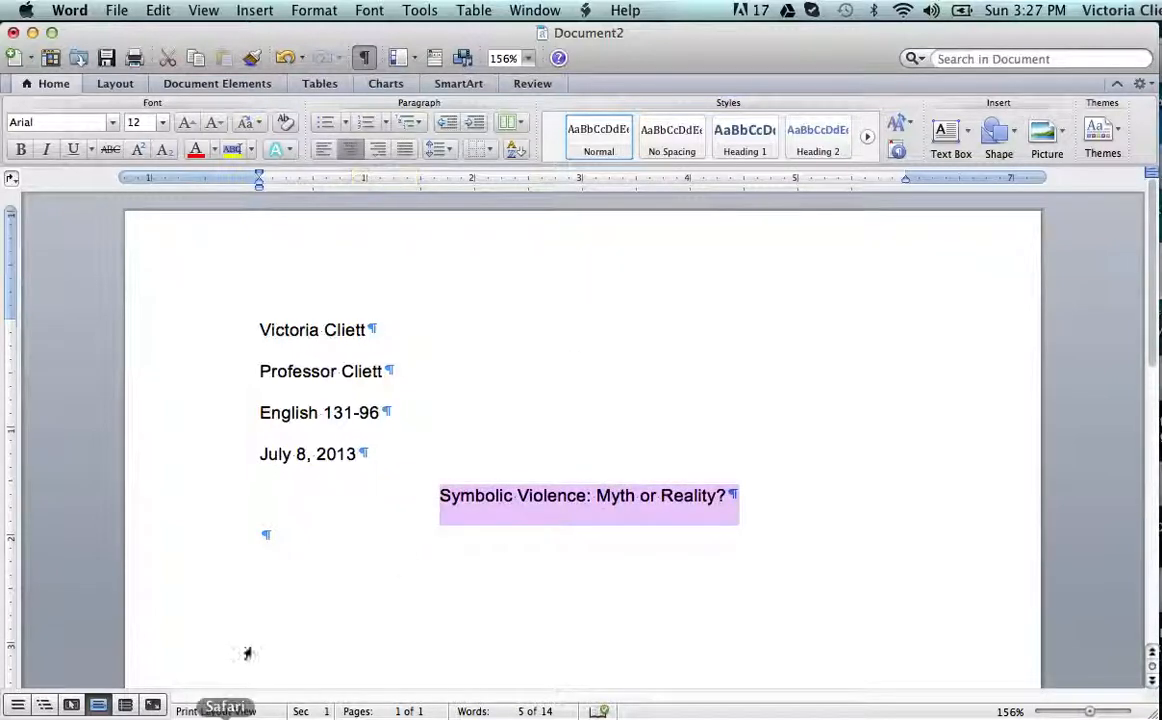
click(285, 530)
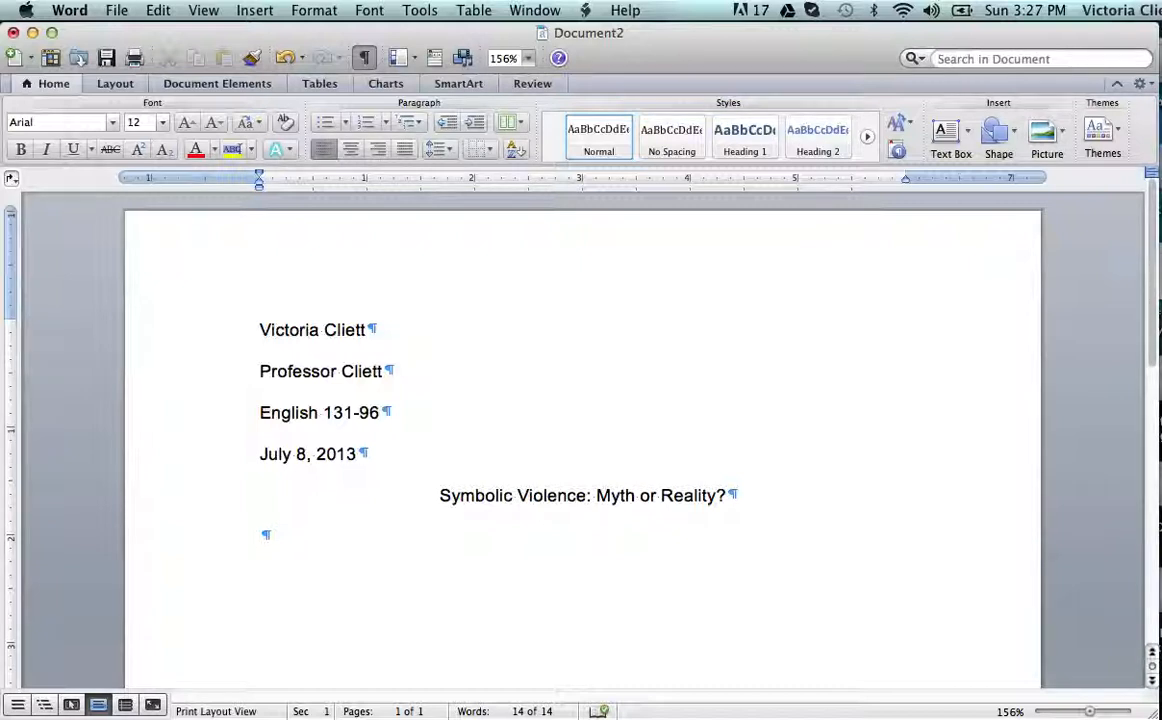
Indent and type 'Fatema Mernissi asserts that Western ideology is just as harmful as Eastern ideologies that repress women.'.
key(Tab)
text(Fatema Mernissi asserts tht)
key(BackSpace)
key(BackSpace)
text(at Western ideology)
key(BackSpace)
text(gy is )
text(just as harm)
text(ful as )
text(Easter)
text(n ide)
text(ol)
text(o)
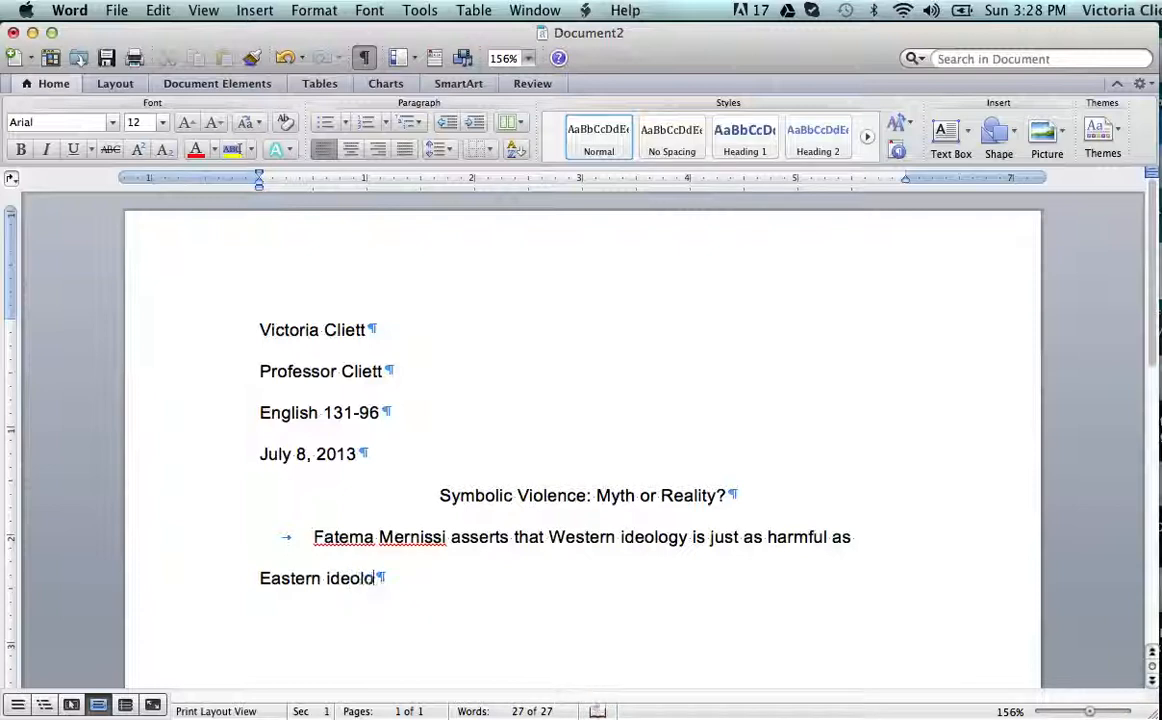
text(gies that repress)
key(BackSpace)
key(BackSpace)
key(BackSpace)
text(ress womeh.)
key(BackSpace)
key(BackSpace)
text(n.)
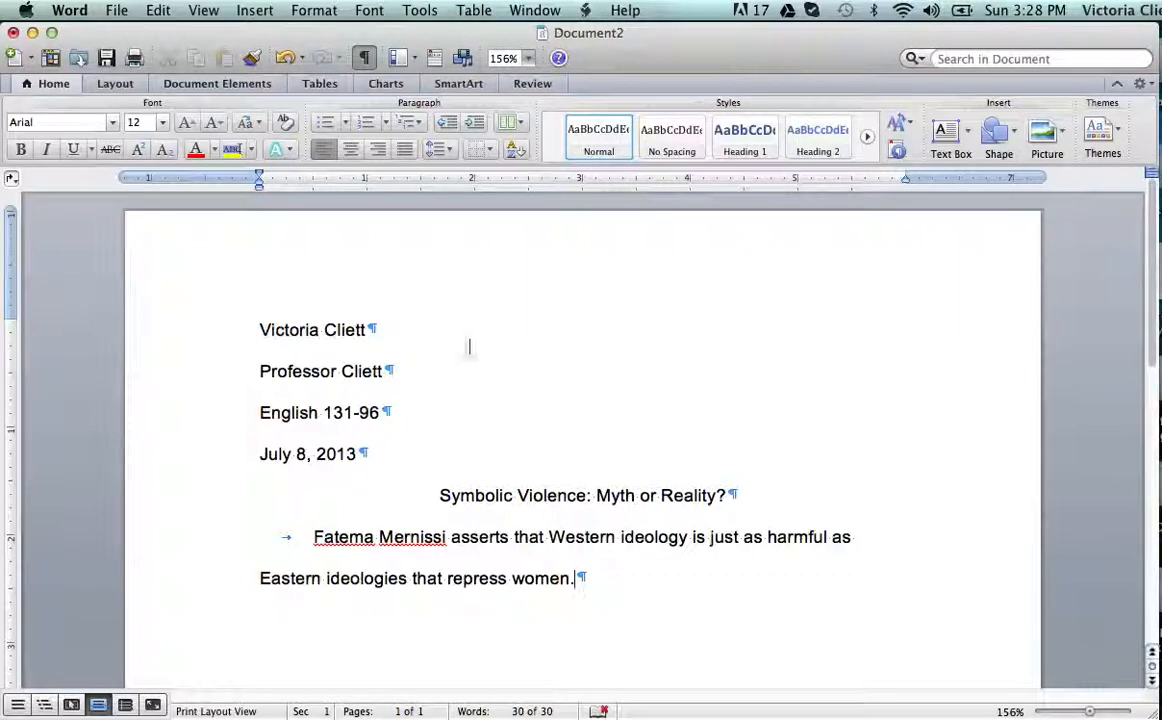
Switch the ribbon to the Layout tab after glancing at the Format menu.
click(313, 11)
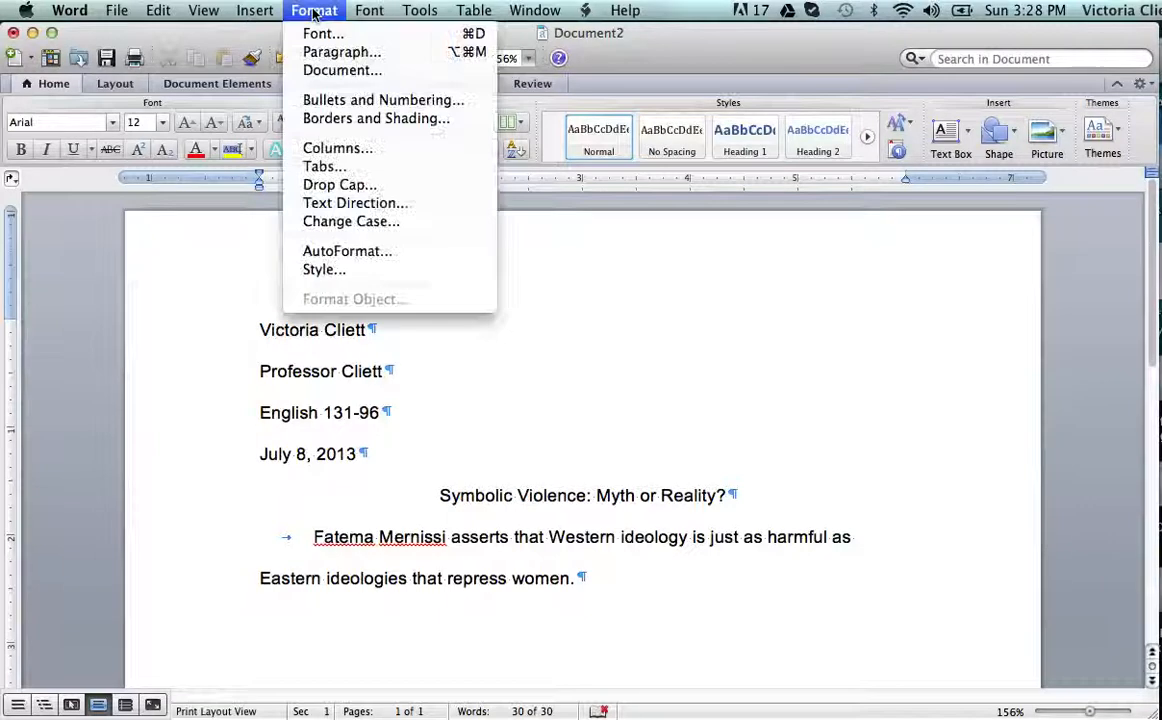
click(300, 12)
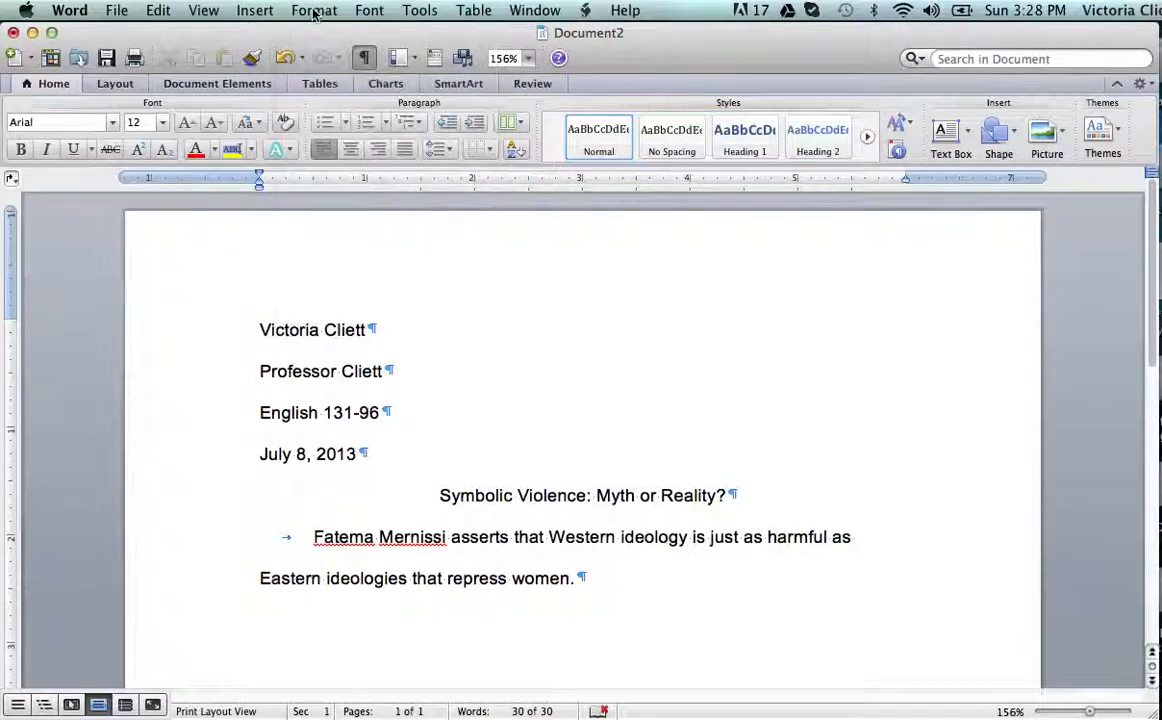
click(128, 89)
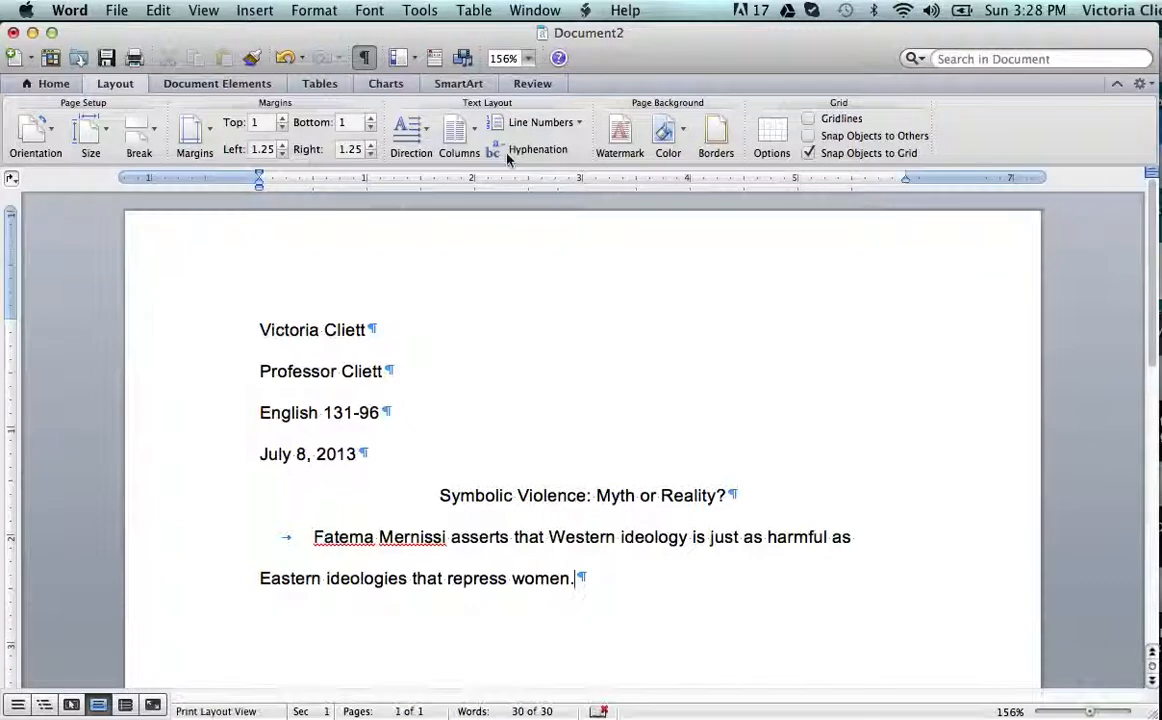
Insert right-aligned page numbers at the top of the page (header), hidden on the first page.
click(264, 15)
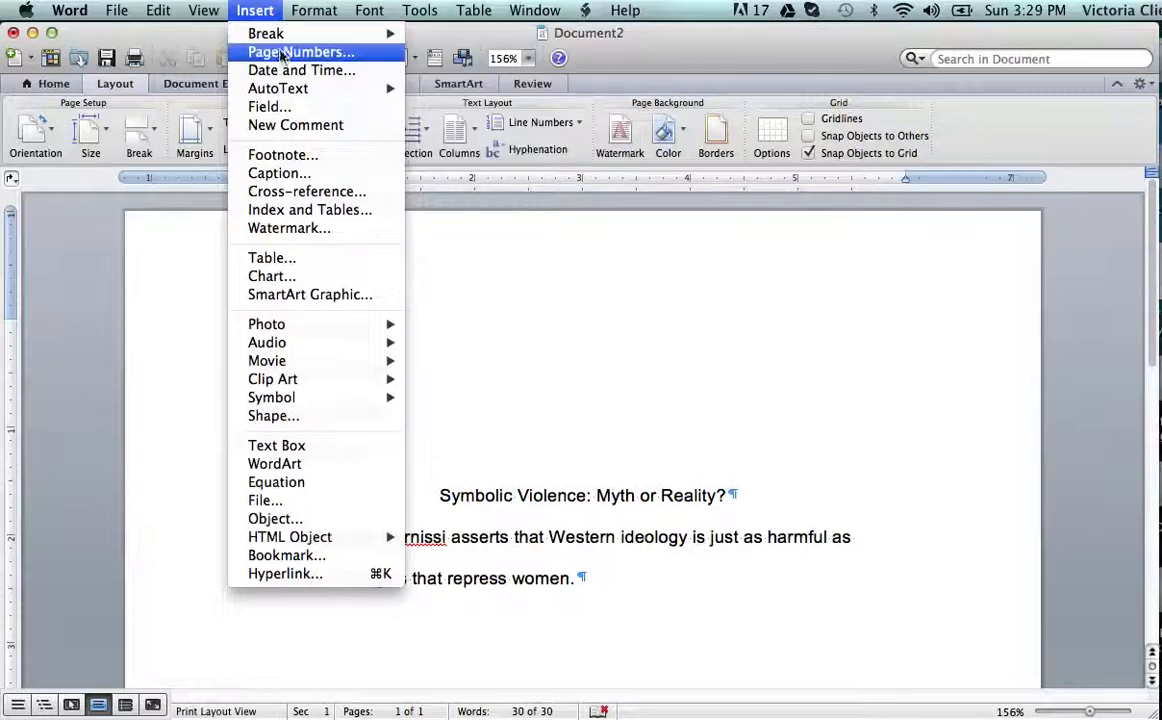
click(283, 55)
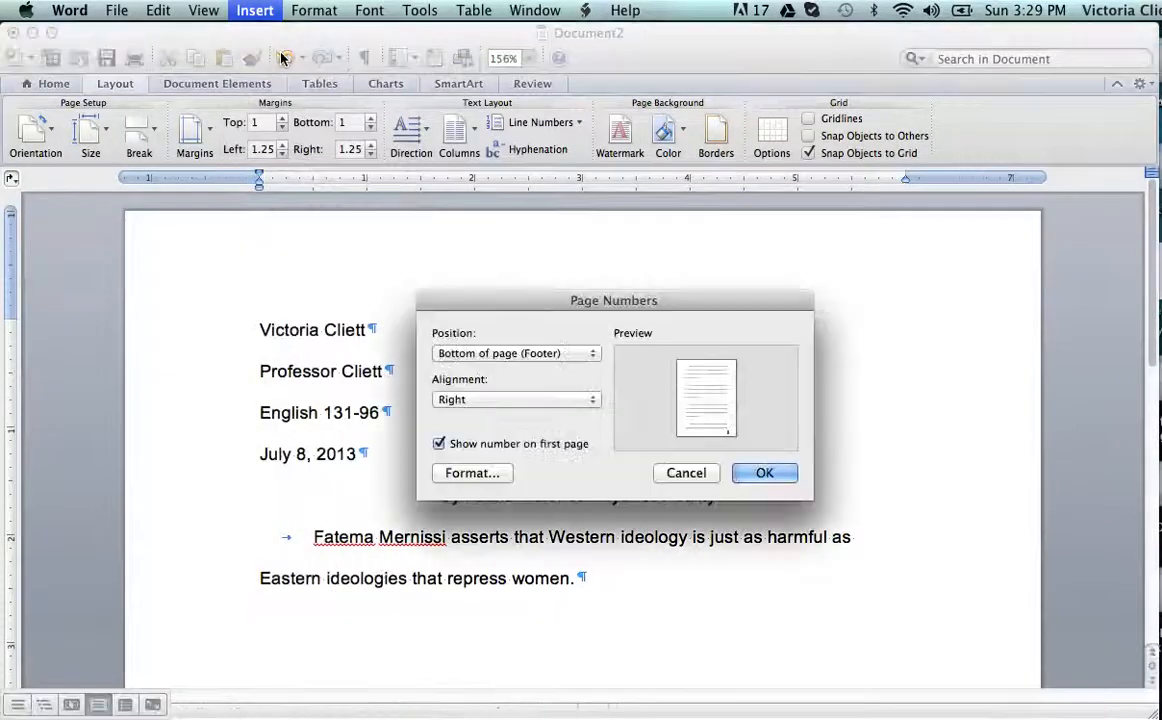
click(591, 356)
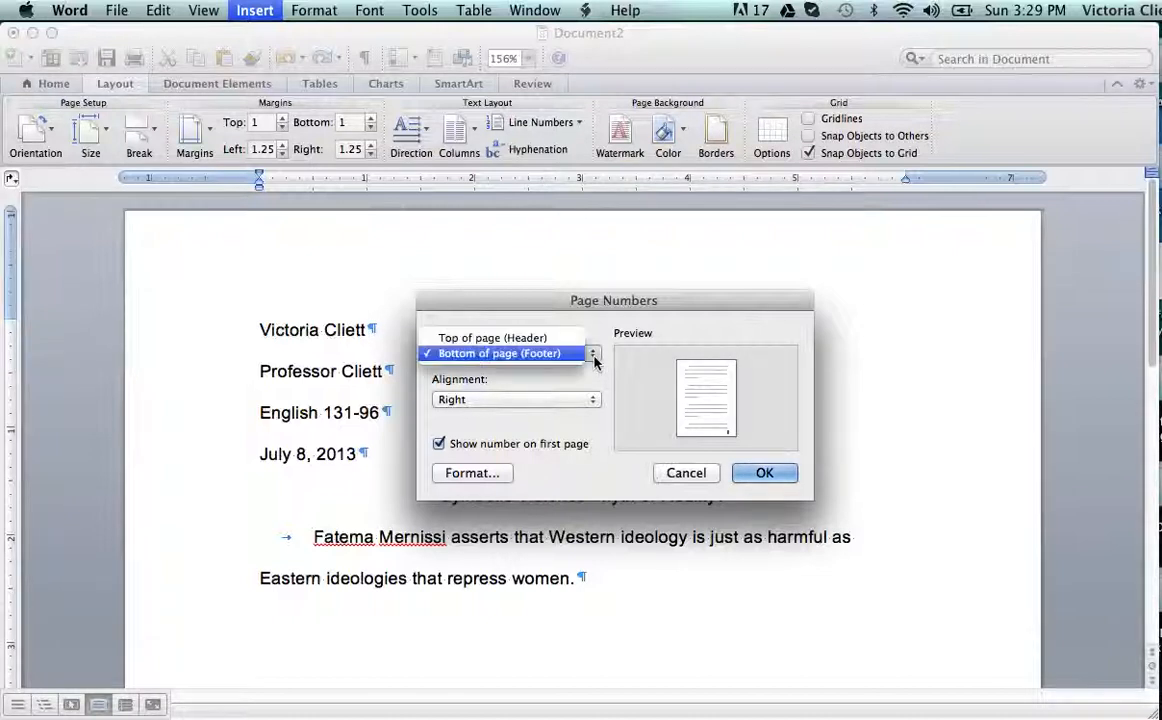
click(531, 340)
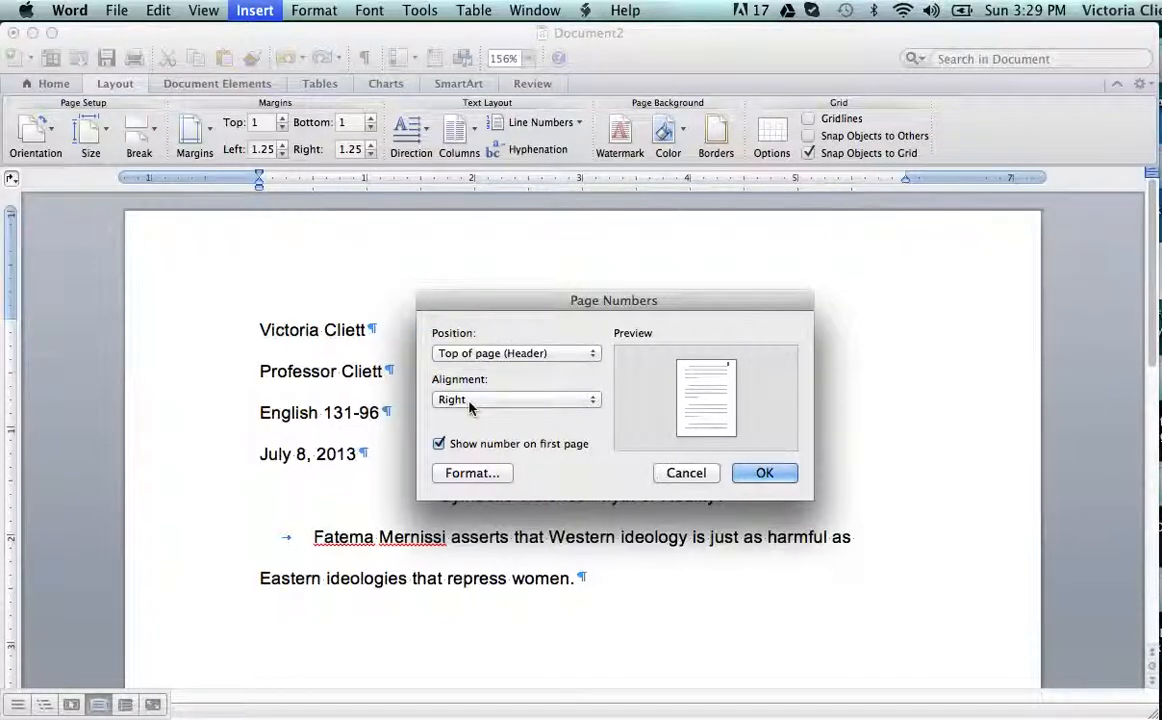
click(439, 444)
click(764, 476)
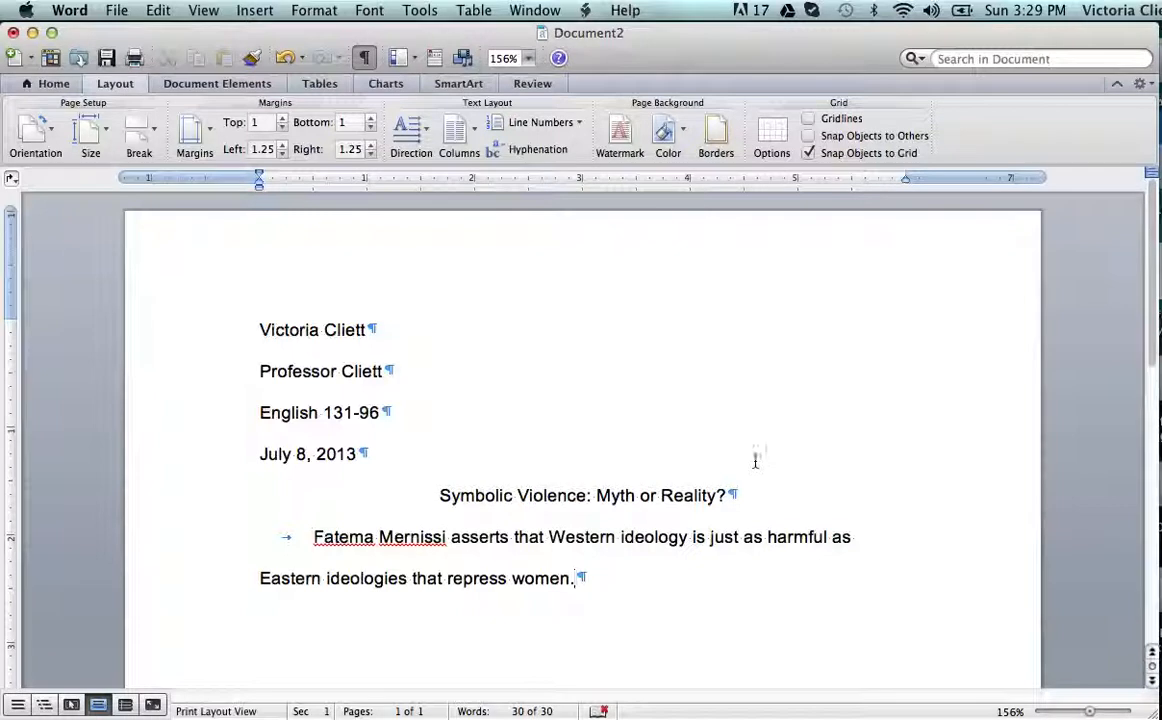
scroll(927, 360, down, 5)
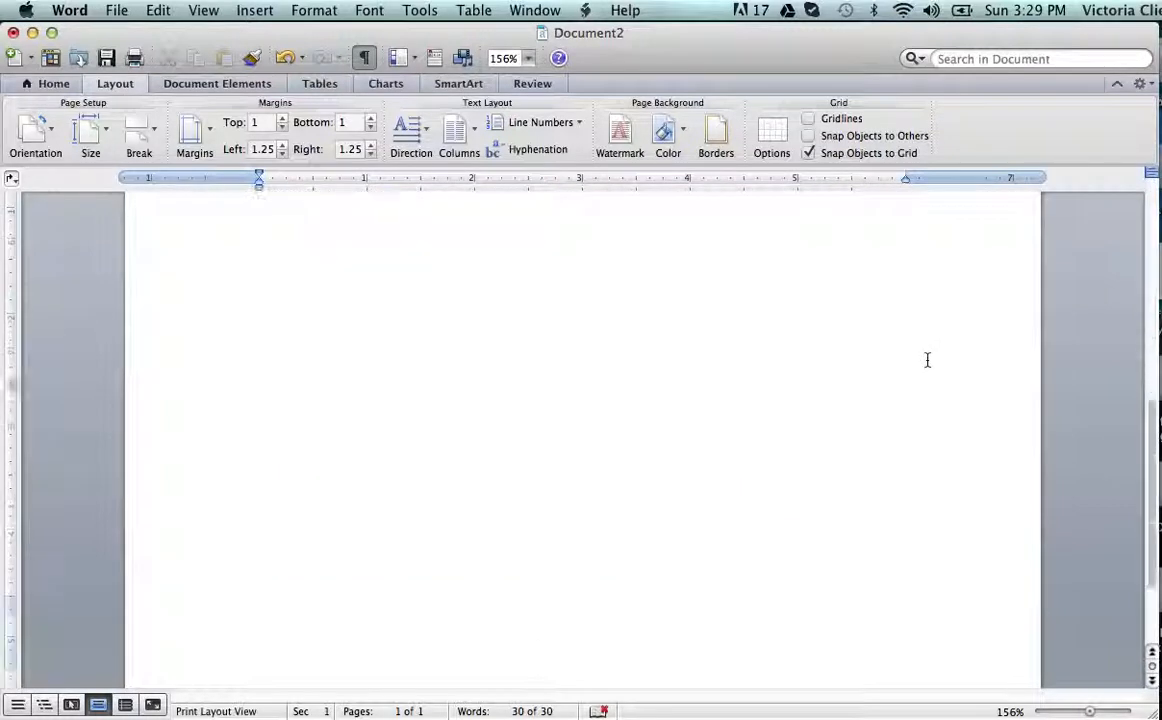
Add blank lines after the opening paragraph and insert a page break to begin page 2.
scroll(843, 410, up, 5)
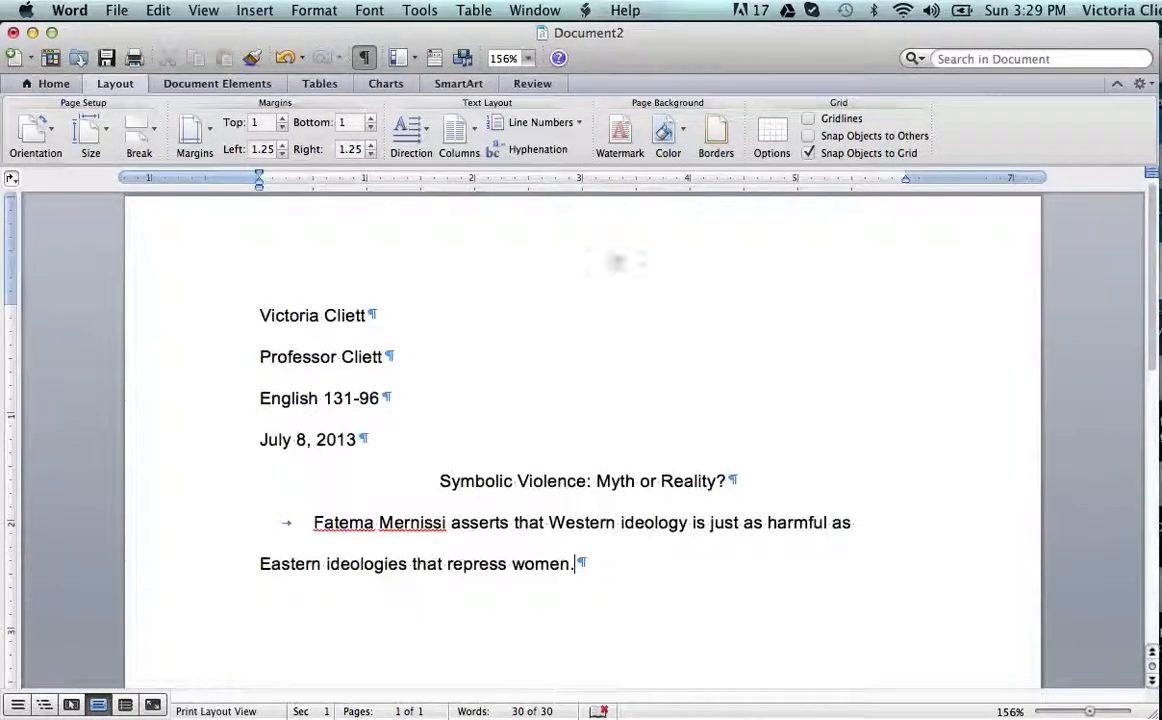
key(Return)
key(Return)
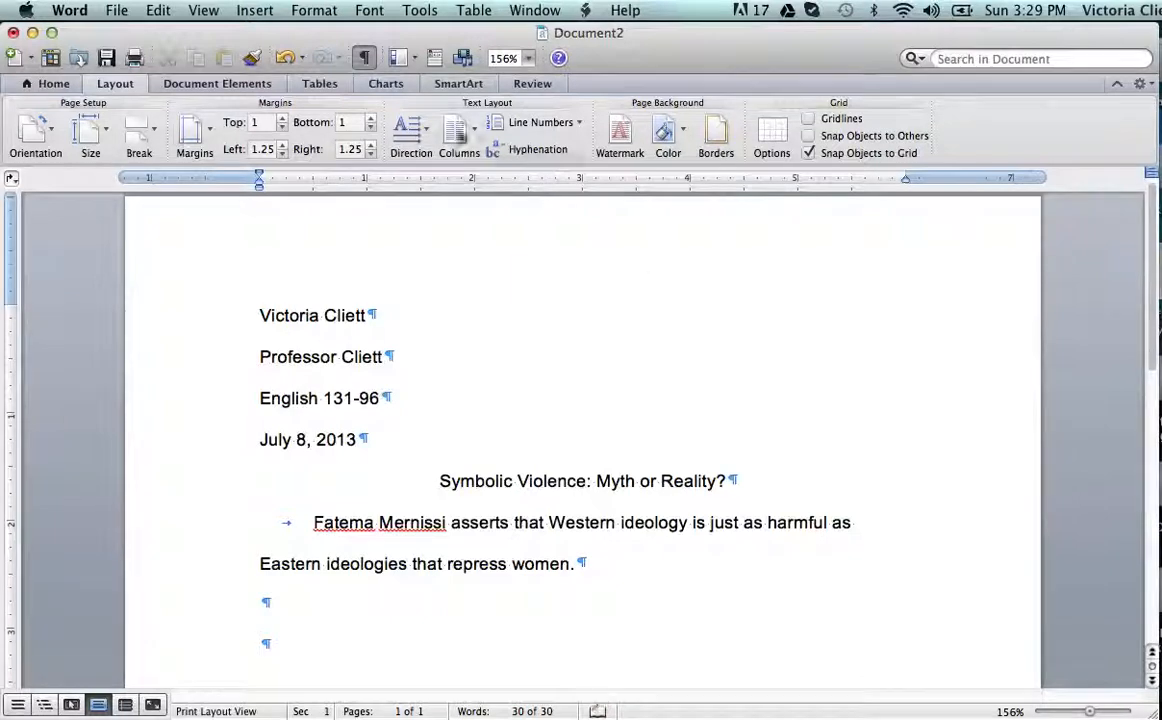
click(254, 12)
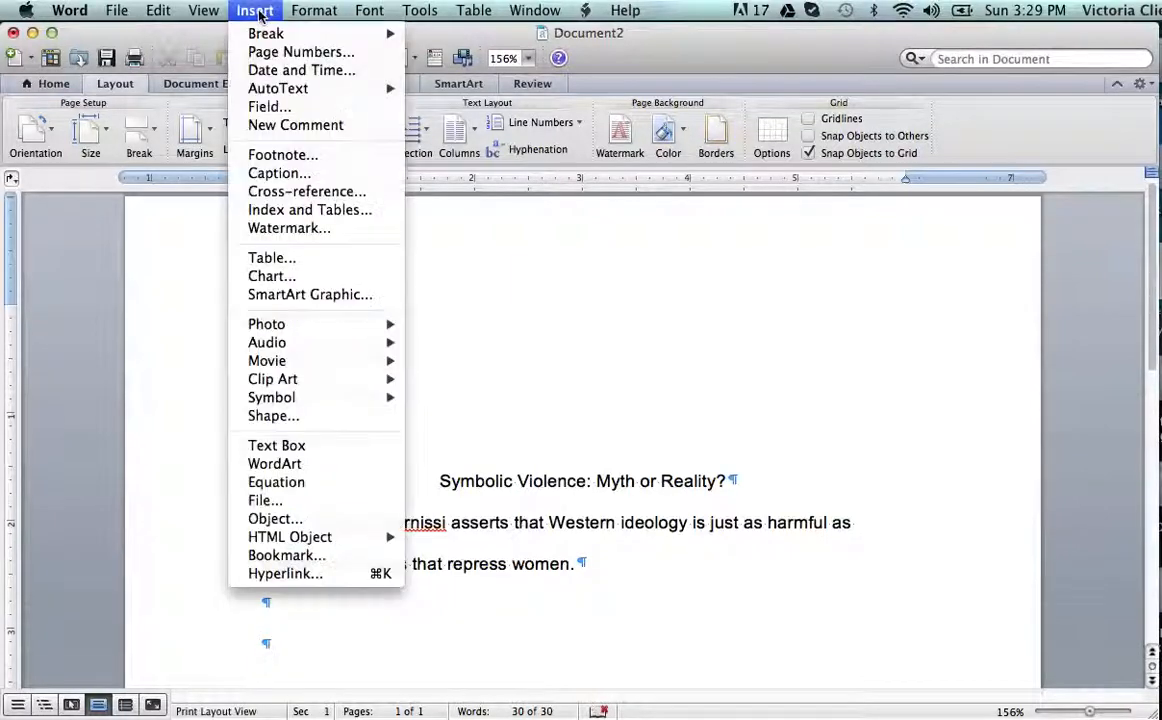
mouse_move(255, 35)
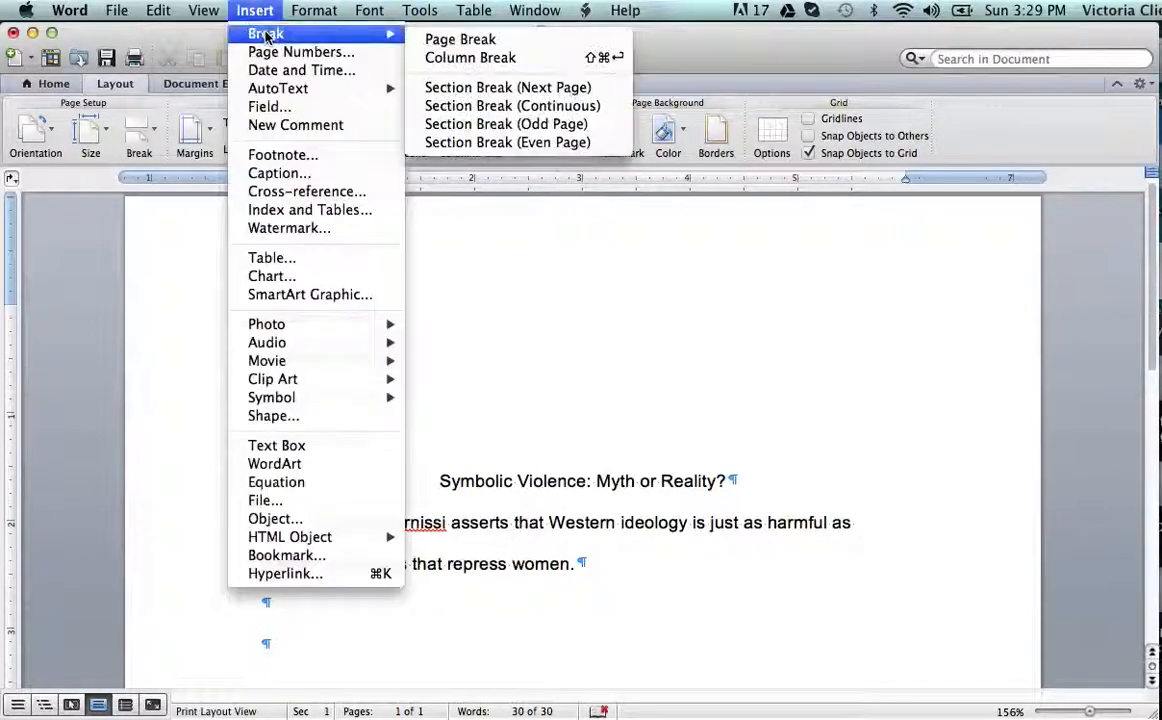
click(457, 42)
scroll(364, 606, down, 5)
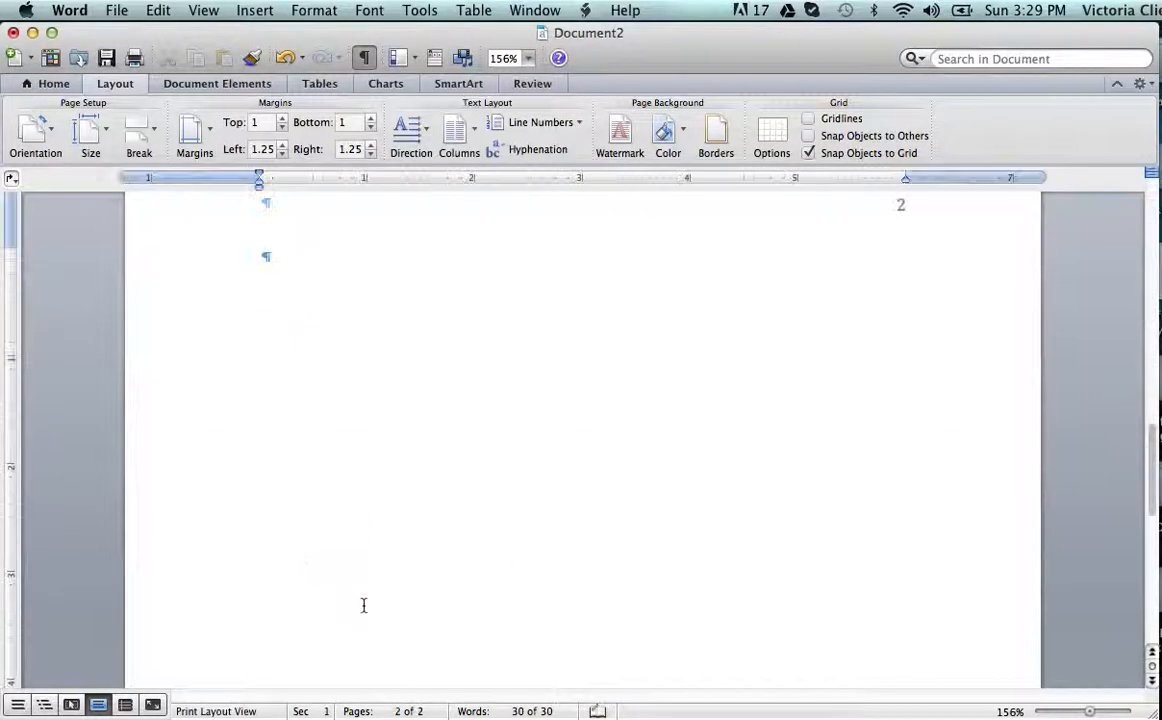
scroll(364, 606, up, 3)
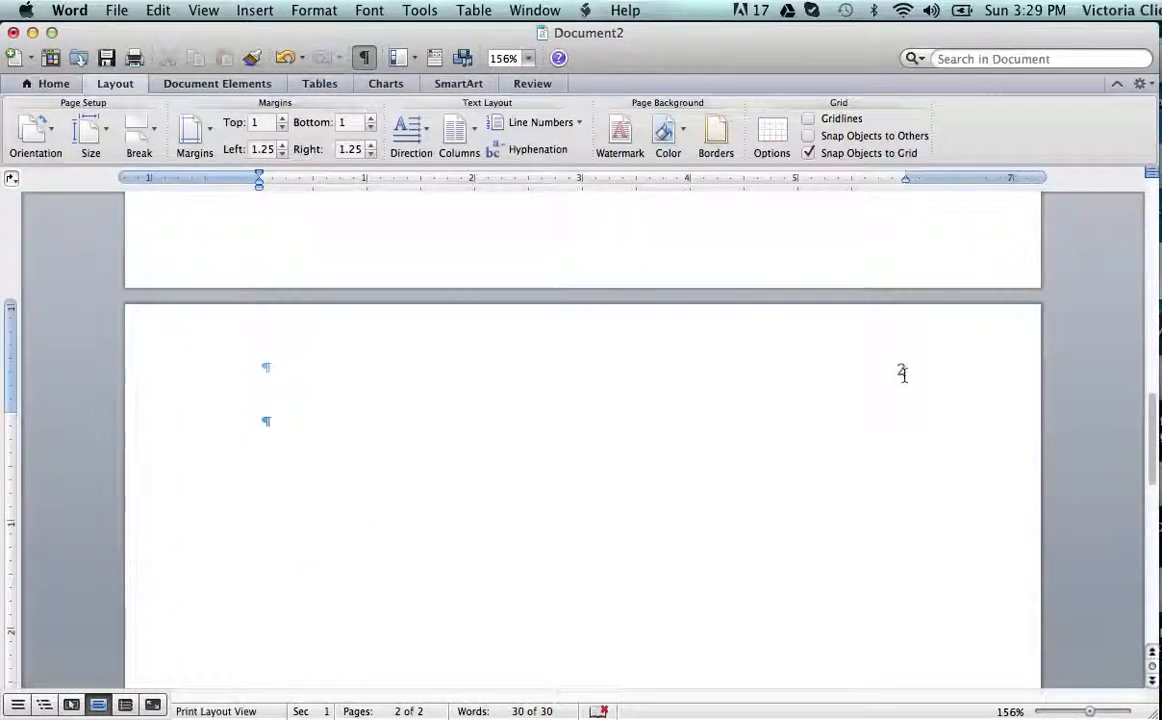
scroll(903, 374, up, 5)
scroll(903, 375, up, 5)
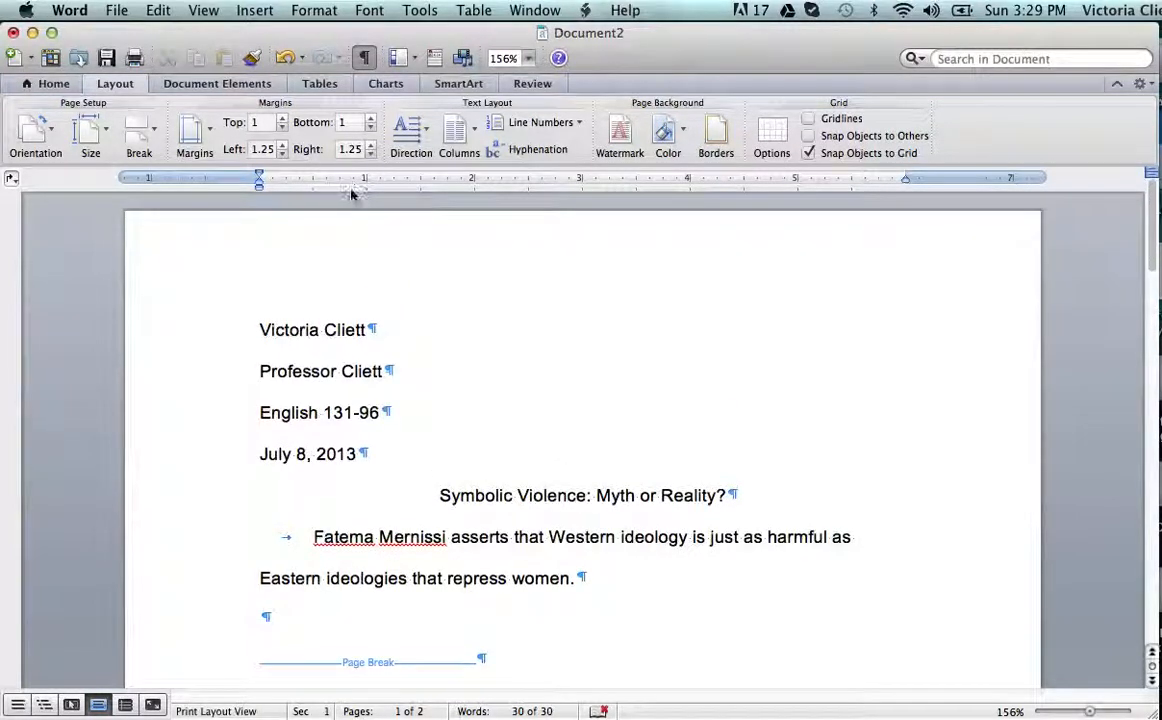
click(257, 20)
click(272, 52)
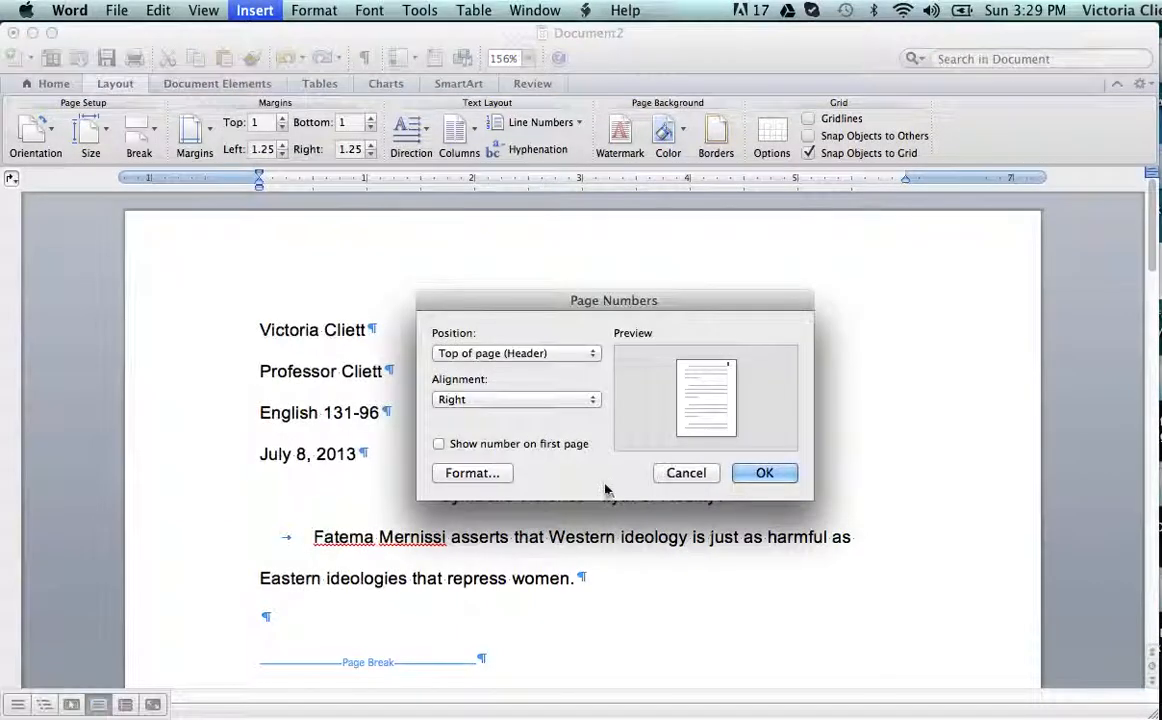
click(473, 478)
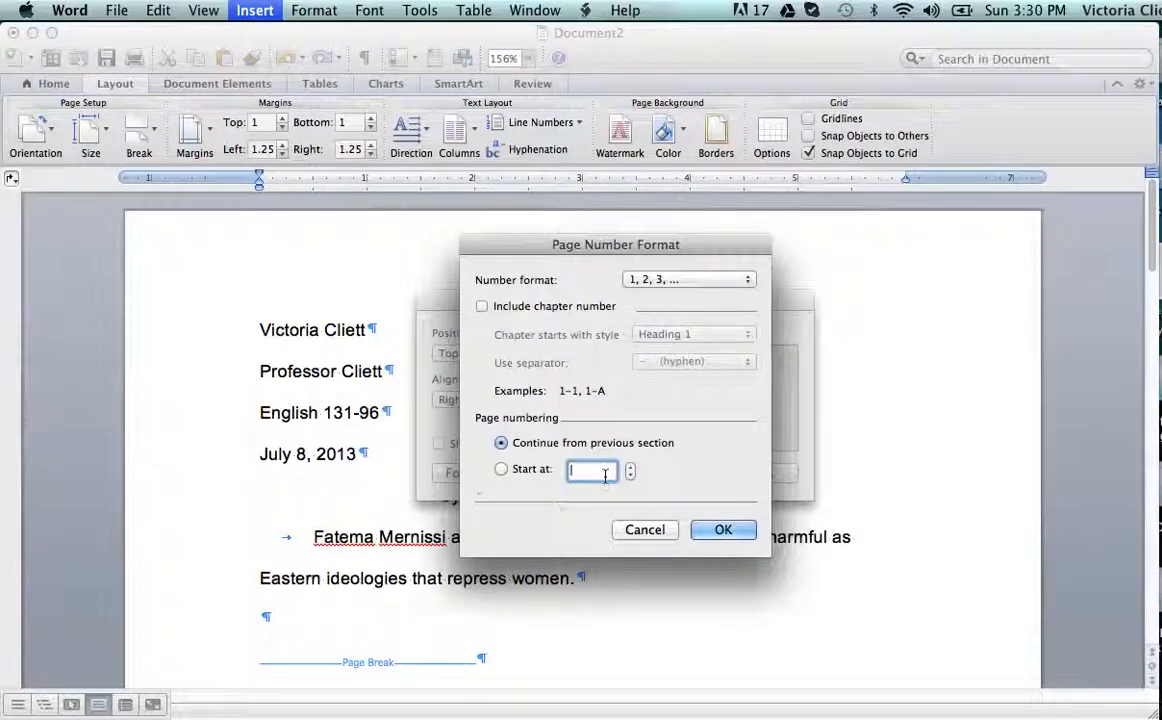
click(726, 530)
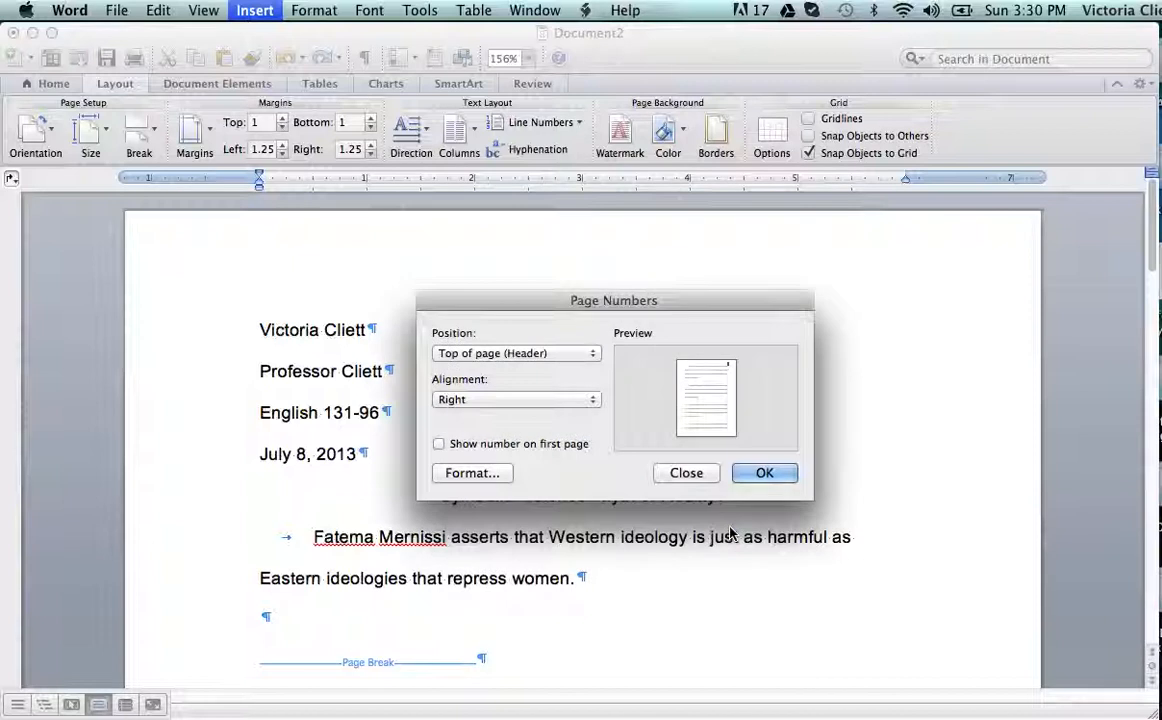
click(766, 474)
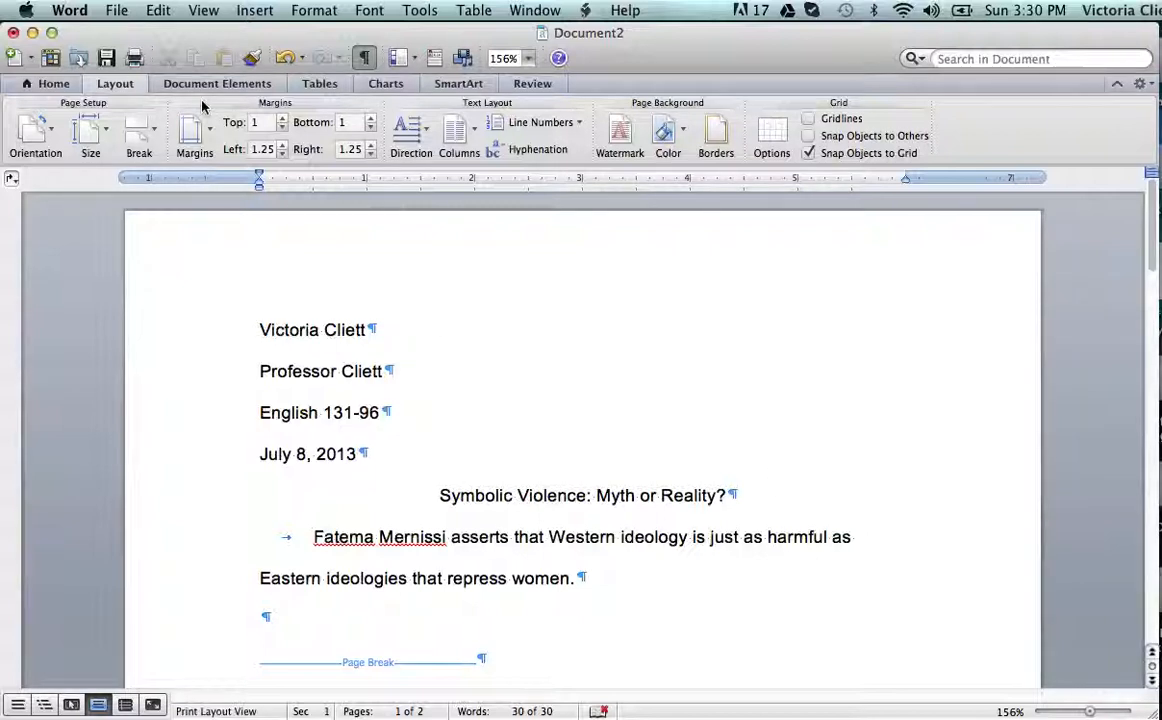
Switch to the Home ribbon, go to page 2, and put the cursor in its header's empty line.
click(50, 88)
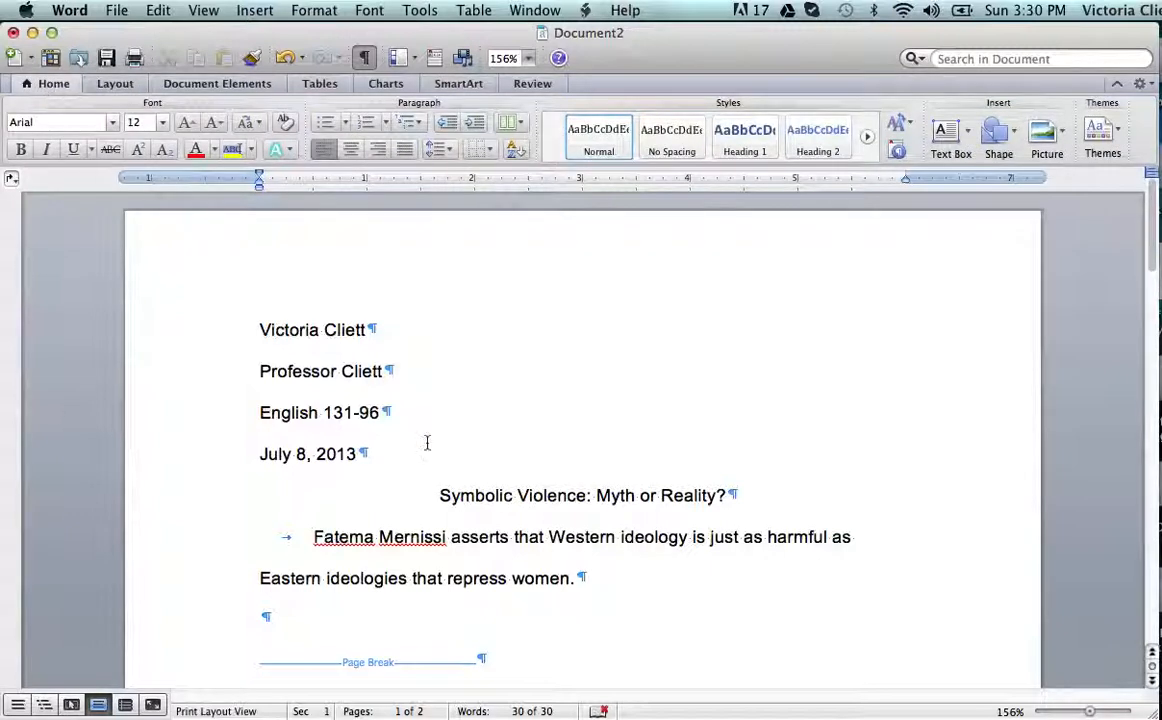
scroll(504, 556, down, 3)
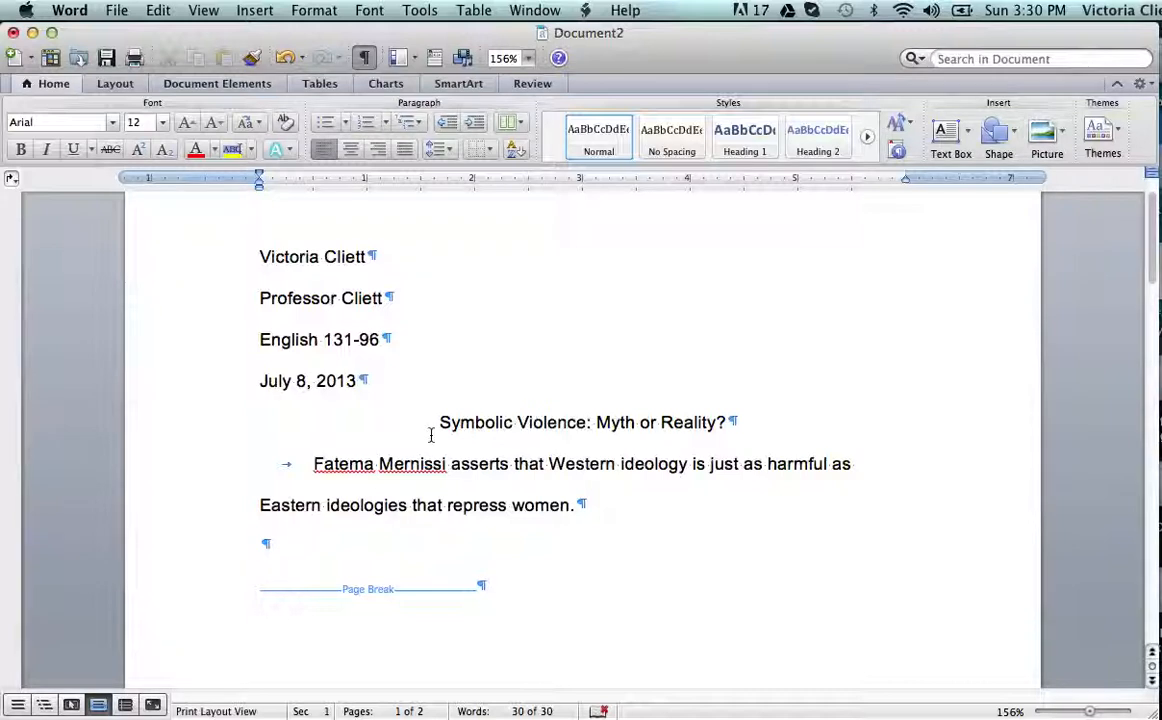
key(Return)
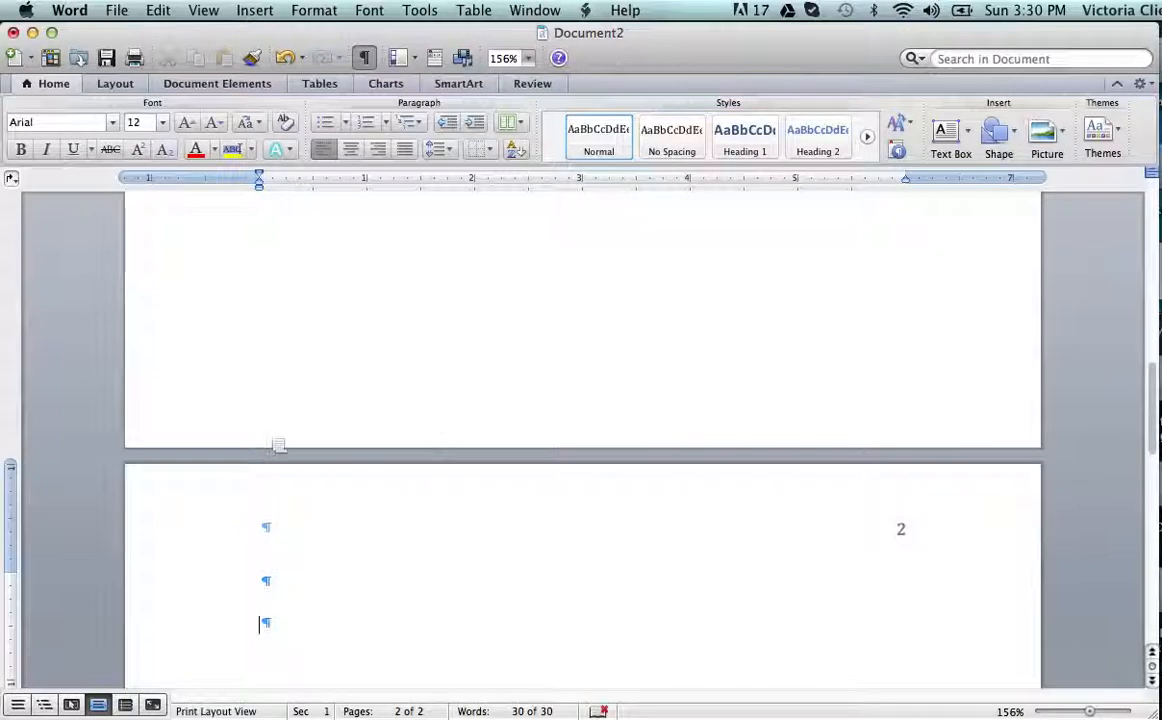
double_click(77, 502)
click(77, 502)
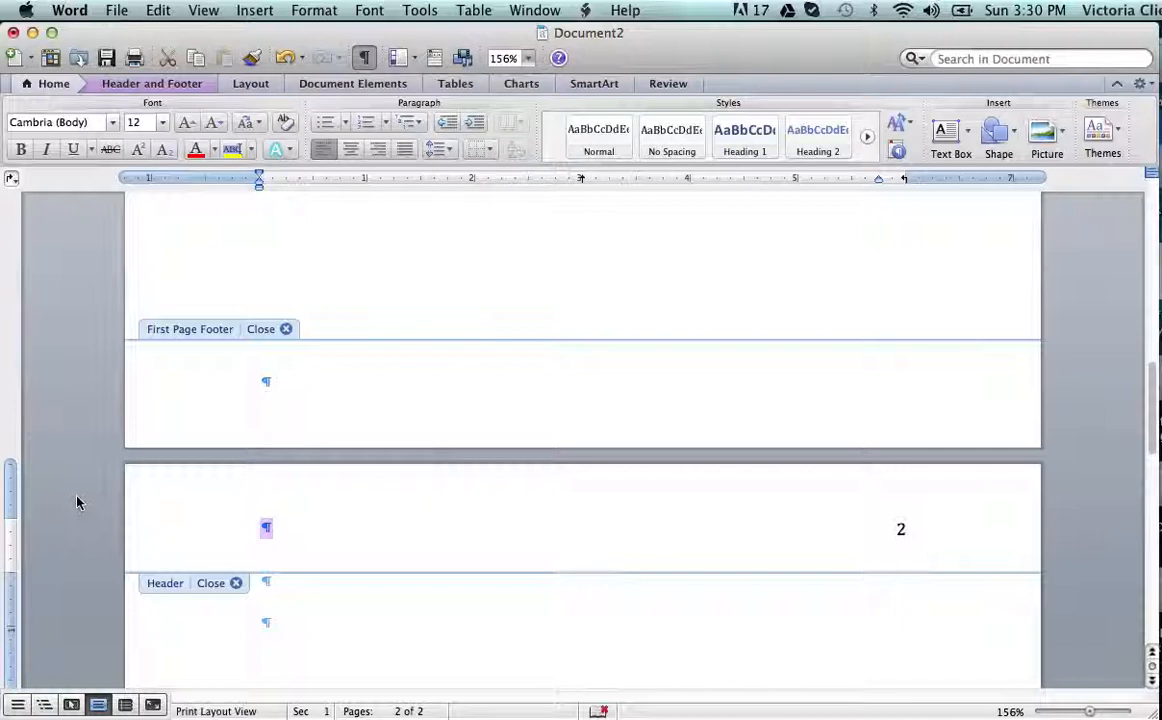